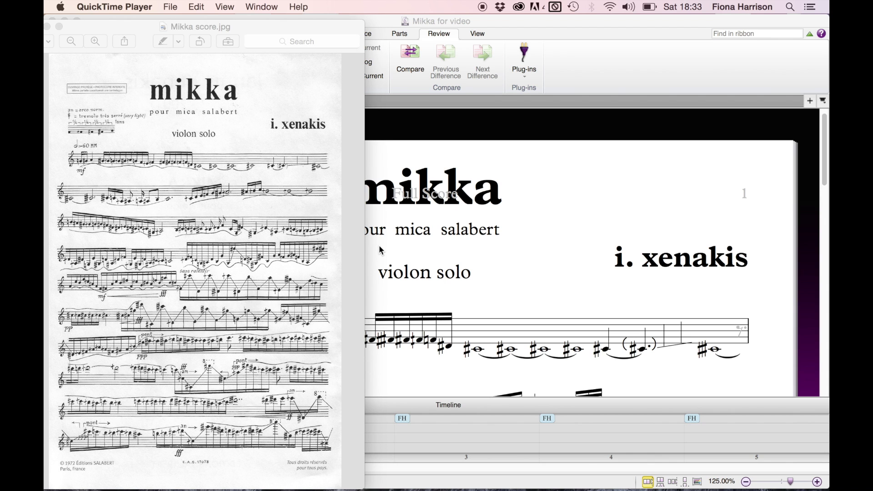
# - View the scanned Mikka score image in full screen, and return it to a normal window
pyautogui.click(59, 26)
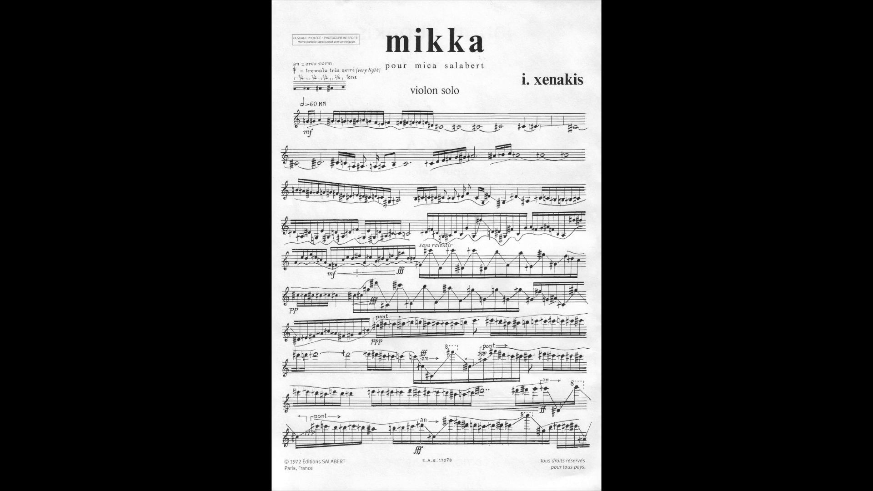
pyautogui.press('Escape')
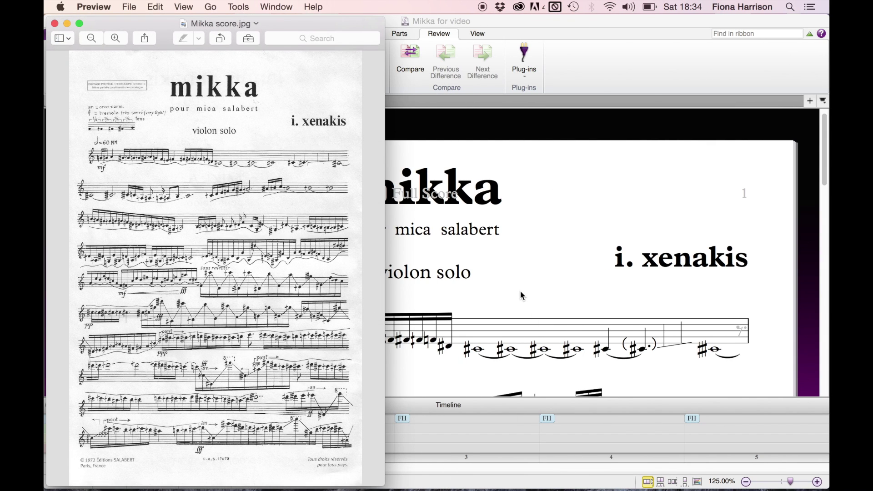
# - Switch to Sibelius and try a slur beneath the opening beamed passage of the first violin staff, adjusting its curve
pyautogui.click(554, 288)
pyautogui.press('super+shift+c')
pyautogui.click(555, 287)
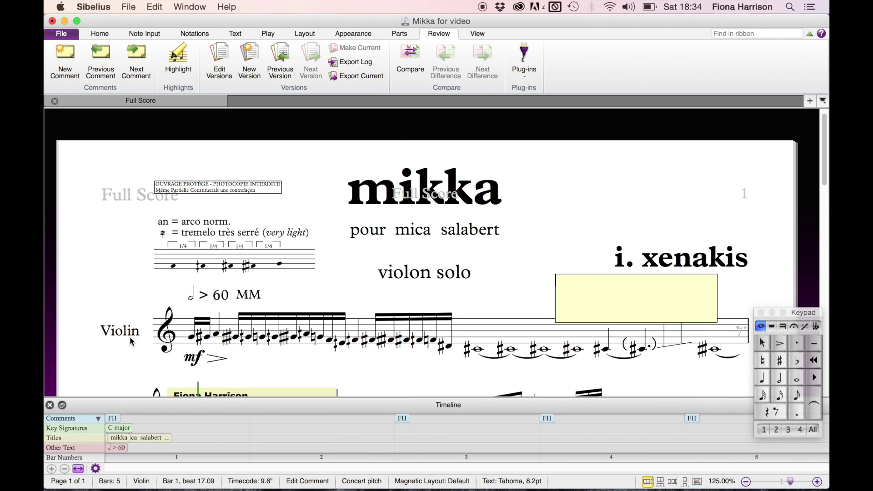
pyautogui.click(191, 338)
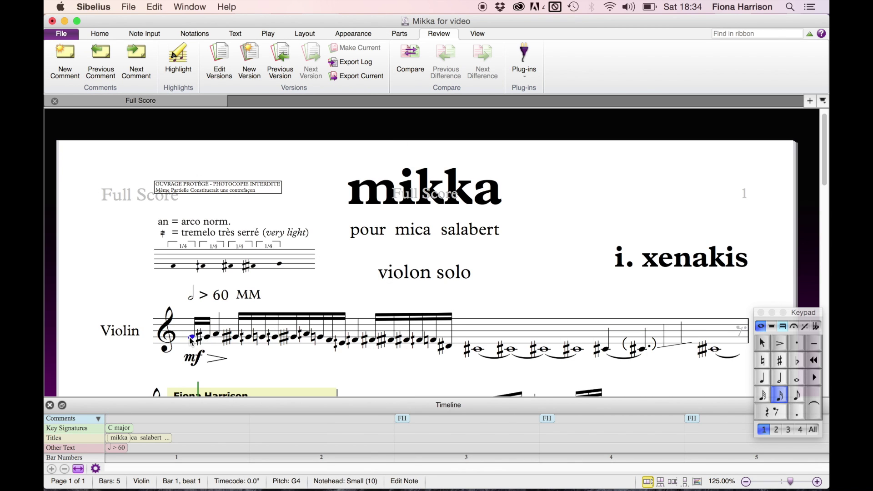
pyautogui.keyDown('shift'); pyautogui.click(452, 348); pyautogui.keyUp('shift')
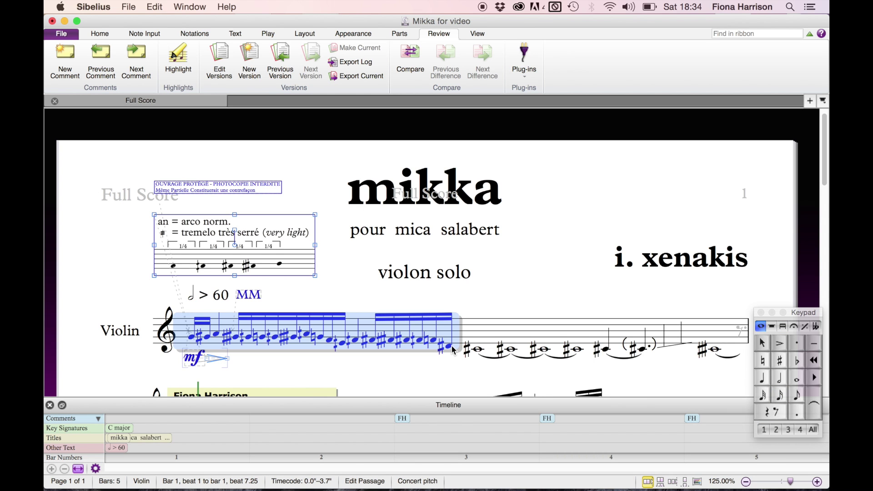
pyautogui.press('s')
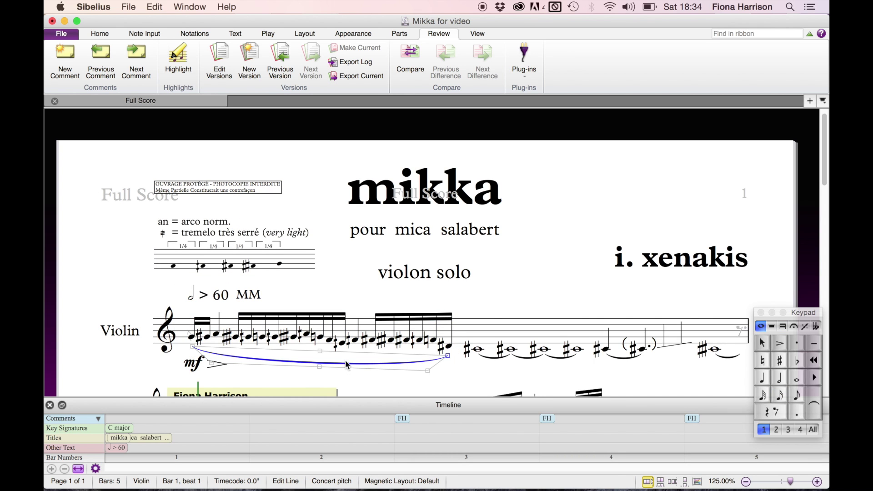
pyautogui.moveTo(320, 367)
pyautogui.mouseDown()
pyautogui.moveTo(317, 359)
pyautogui.moveTo(316, 374)
pyautogui.moveTo(319, 367)
pyautogui.mouseUp()
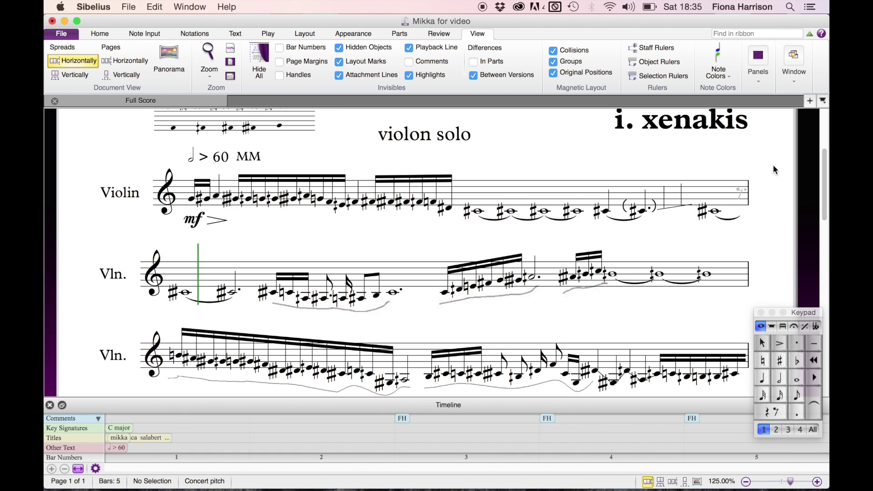
# - Capture a screenshot of the whole first violin staff, from the clef past the final barline, including the mf marking
pyautogui.scroll(3, 822, 184)
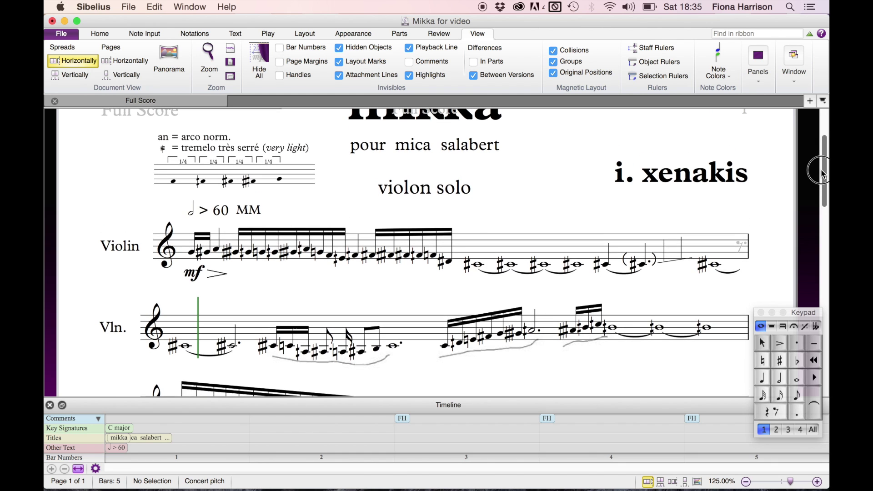
pyautogui.click(196, 34)
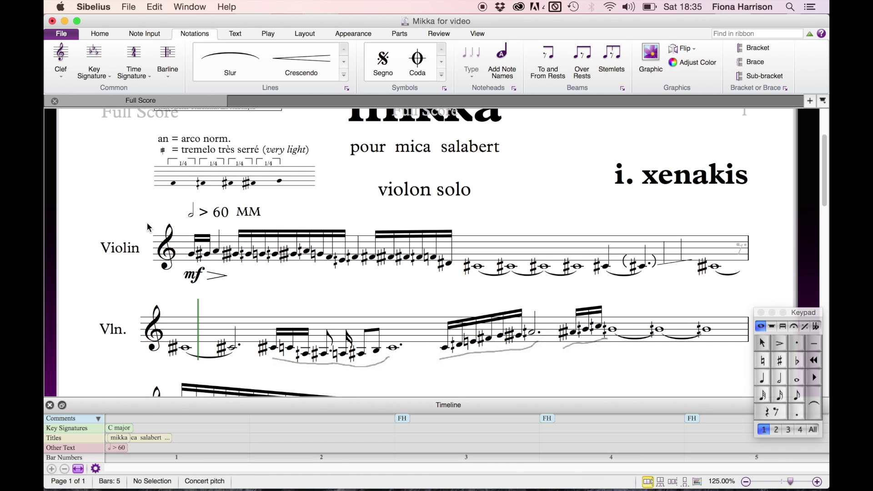
pyautogui.press('super+shift+4')
pyautogui.moveTo(147, 224); pyautogui.dragTo(753, 294)
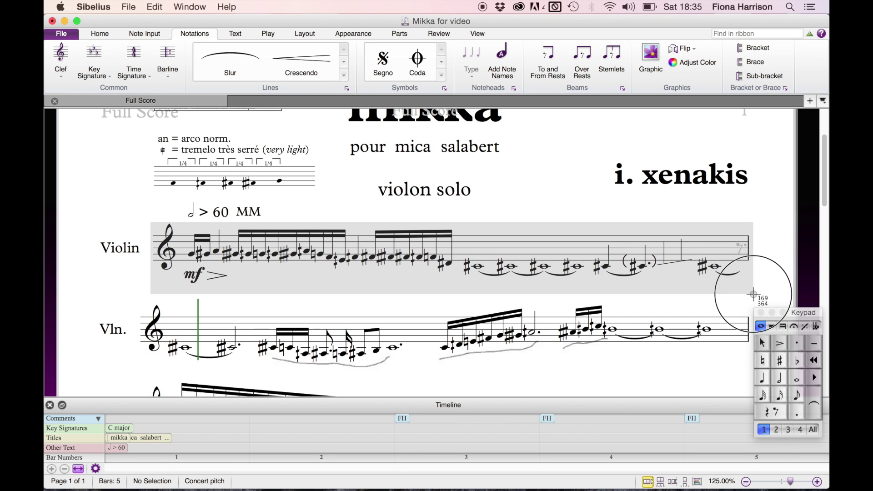
pyautogui.moveTo(753, 294); pyautogui.dragTo(755, 295)
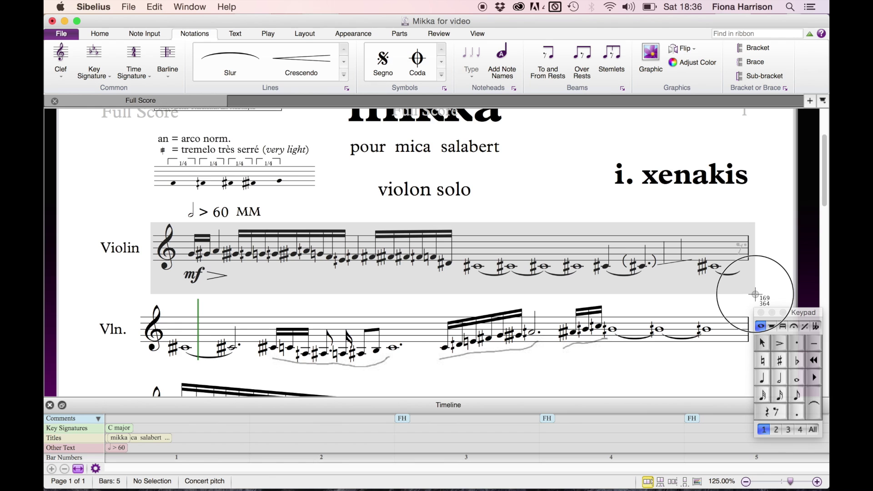
pyautogui.moveTo(755, 294); pyautogui.dragTo(754, 295)
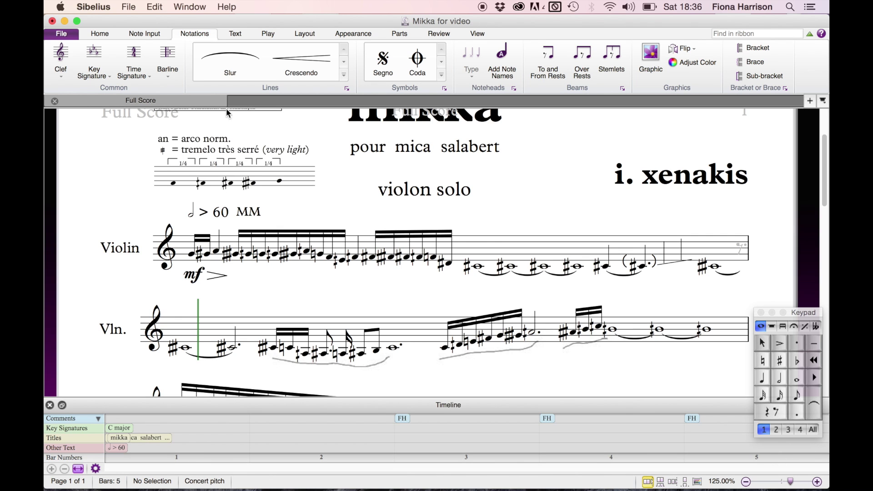
# - Switch to Photoshop and open "Screen Shot 2015-04-04 at 18.35.47.png" from the Desktop
pyautogui.click(64, 21)
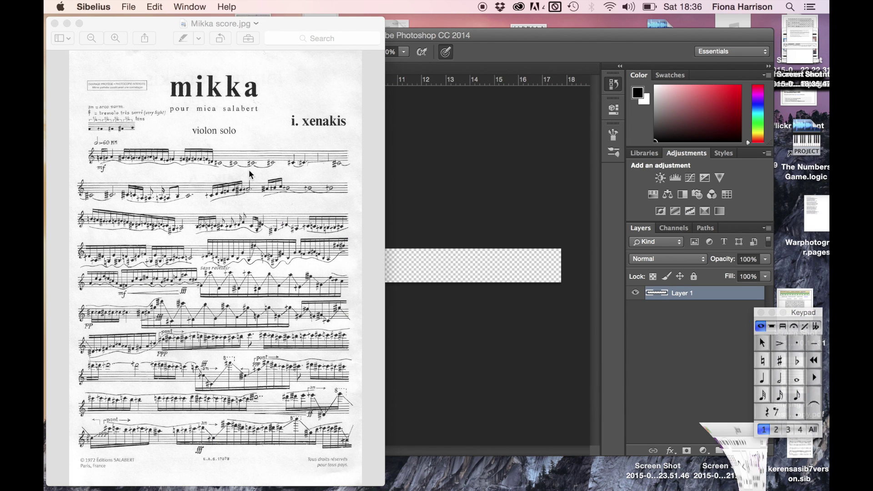
pyautogui.click(439, 135)
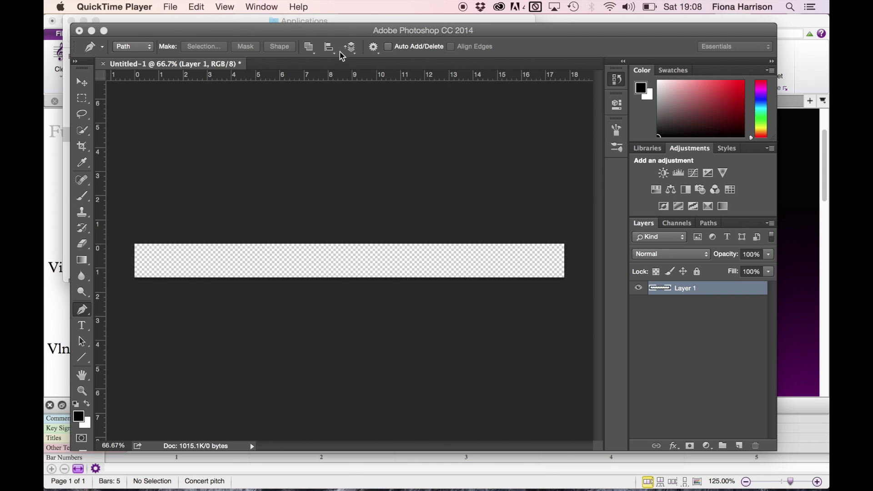
pyautogui.click(171, 7)
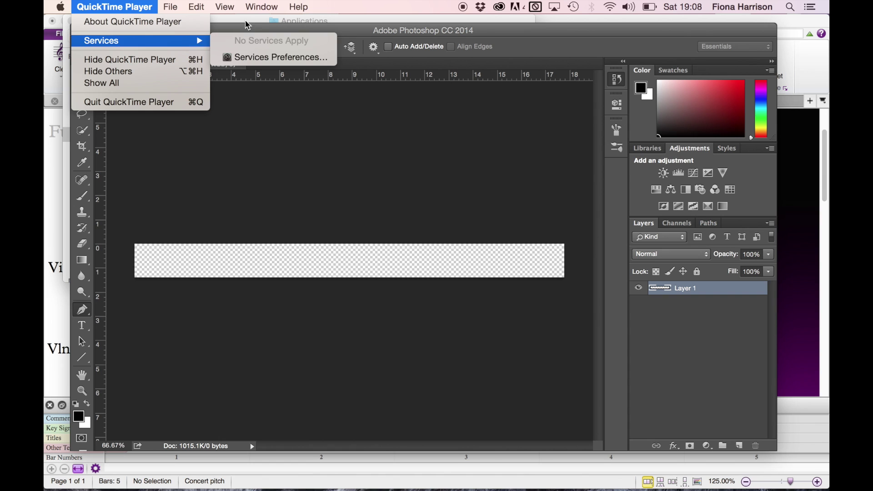
pyautogui.click(287, 186)
pyautogui.click(141, 6)
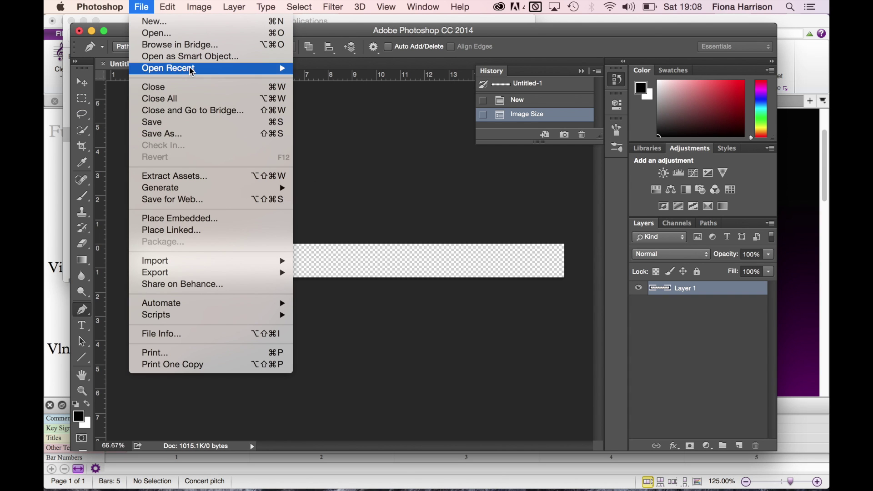
pyautogui.click(194, 36)
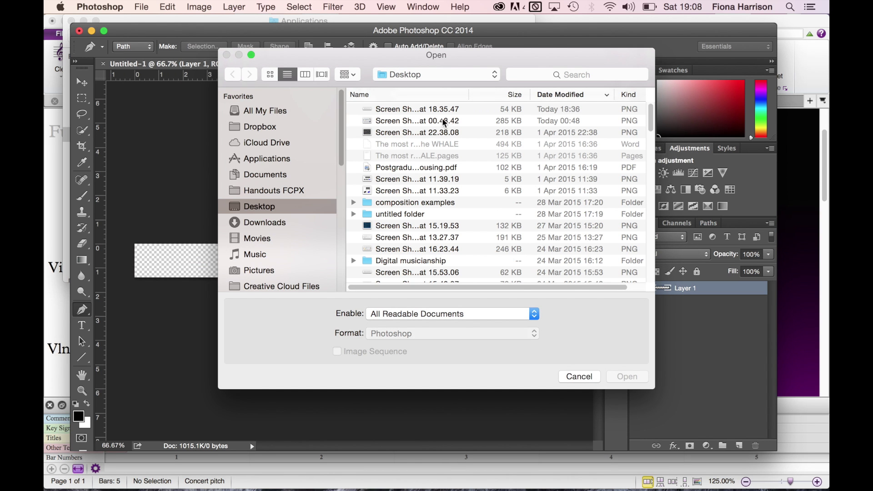
pyautogui.click(443, 110)
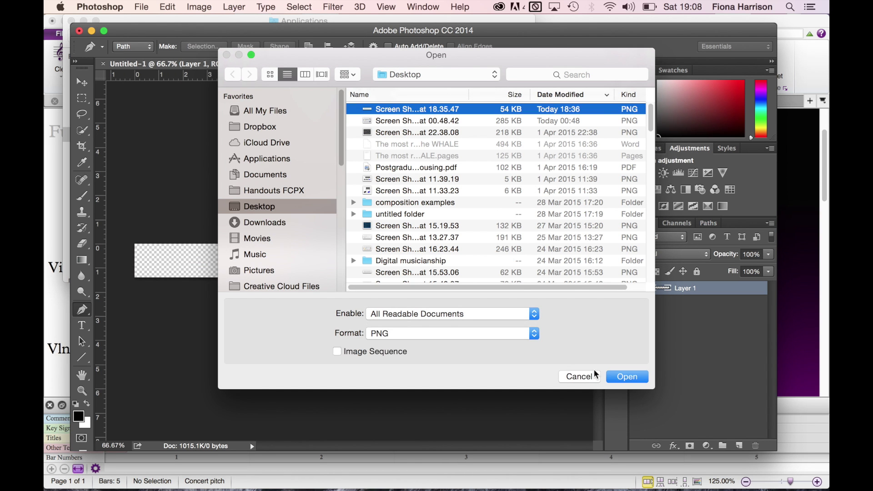
pyautogui.click(634, 381)
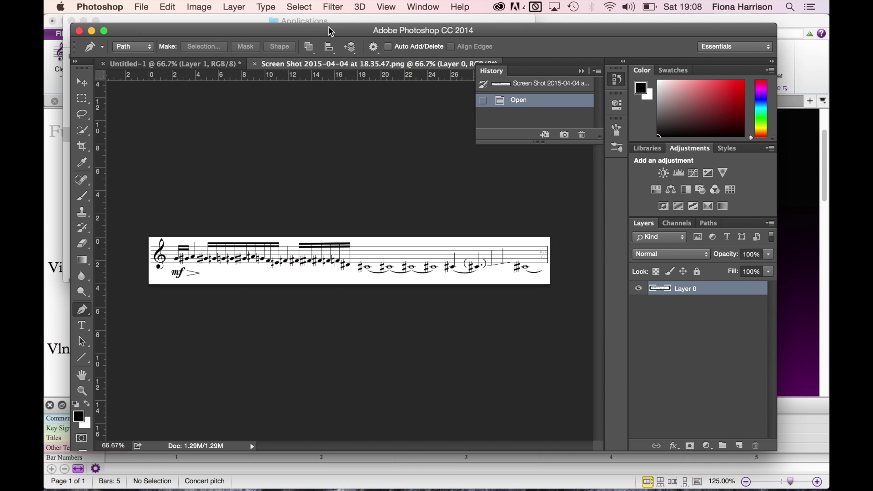
# - Add a new empty layer above the staff screenshot and hide Layer 0
pyautogui.moveTo(331, 32); pyautogui.dragTo(342, 23)
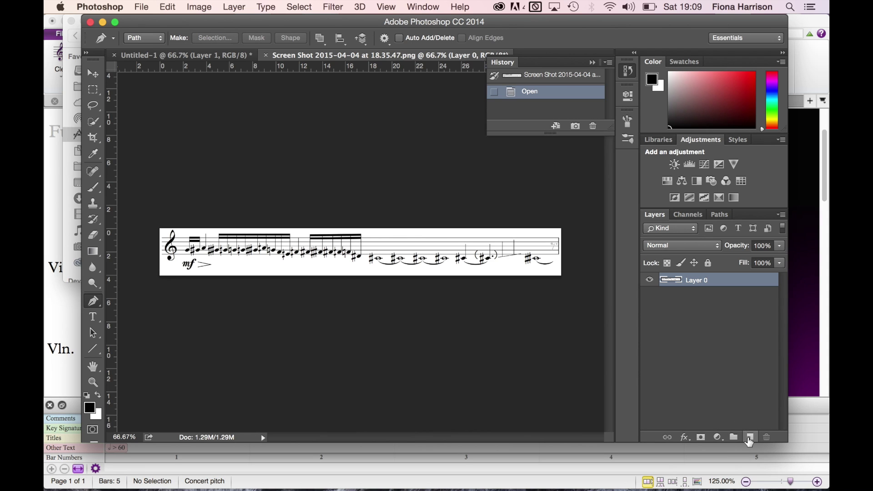
pyautogui.click(750, 437)
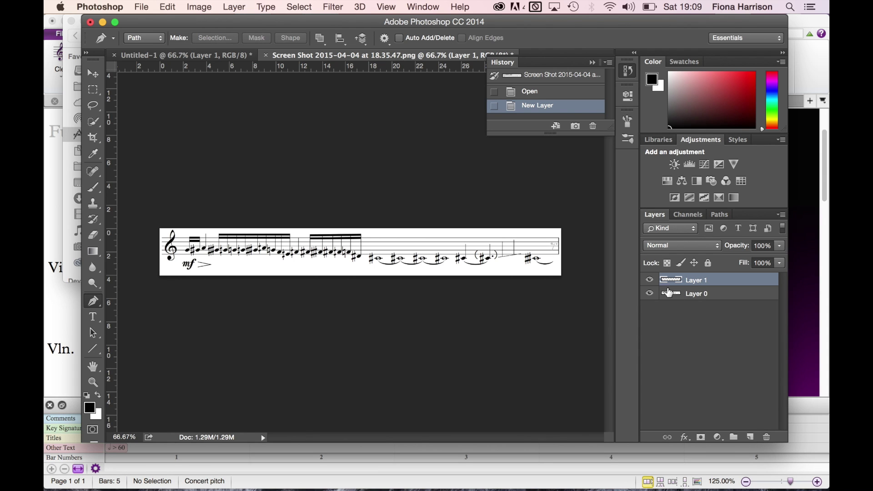
pyautogui.click(650, 295)
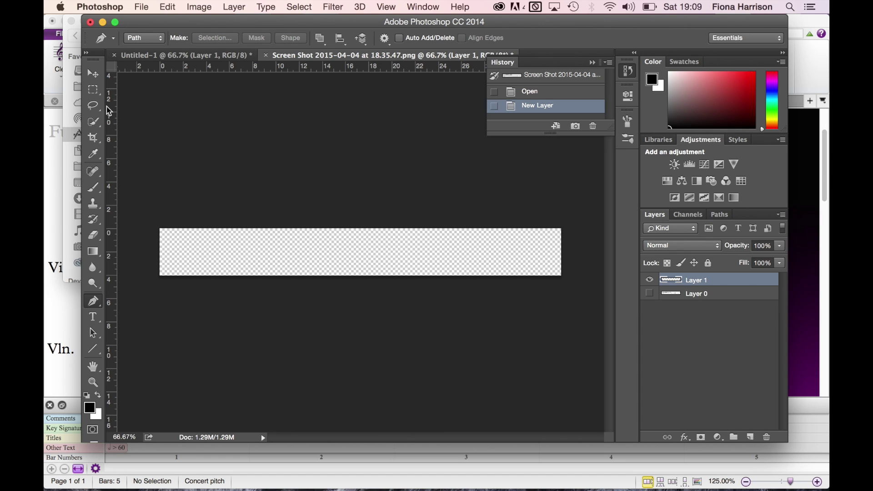
# - Set the Brush tool's size to 6 px and show Layer 0 again
pyautogui.click(93, 190)
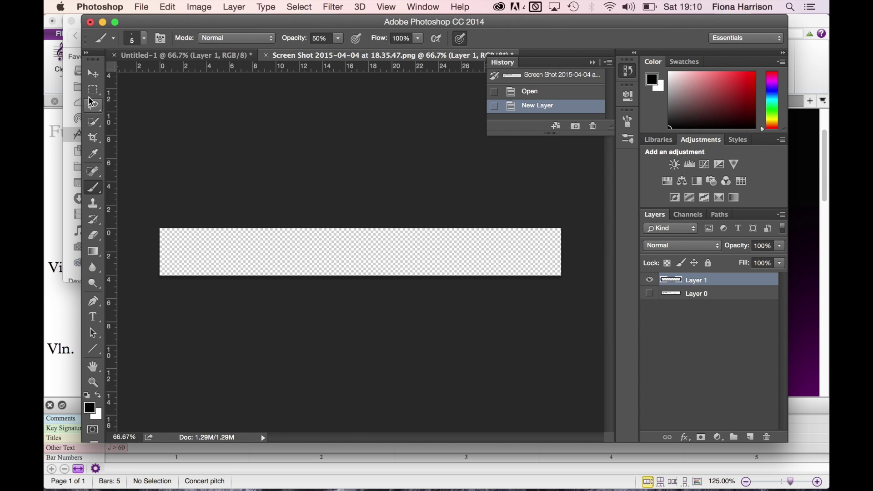
pyautogui.click(146, 40)
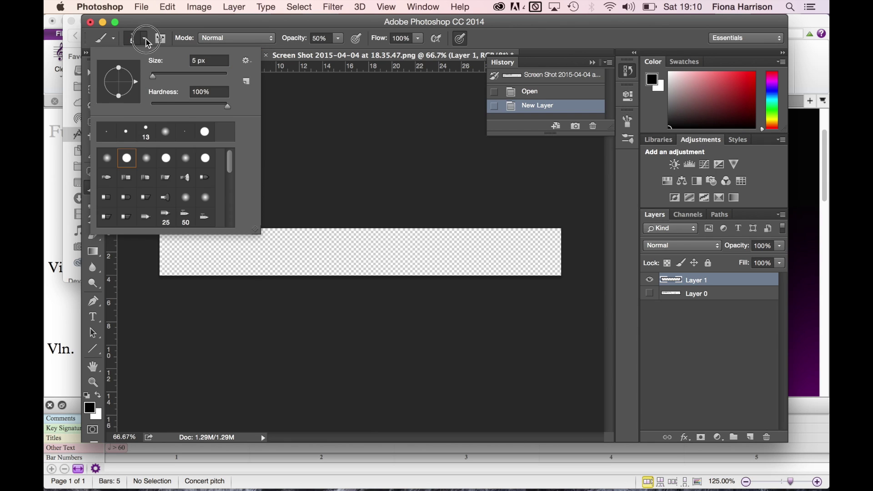
pyautogui.moveTo(152, 81); pyautogui.dragTo(153, 81)
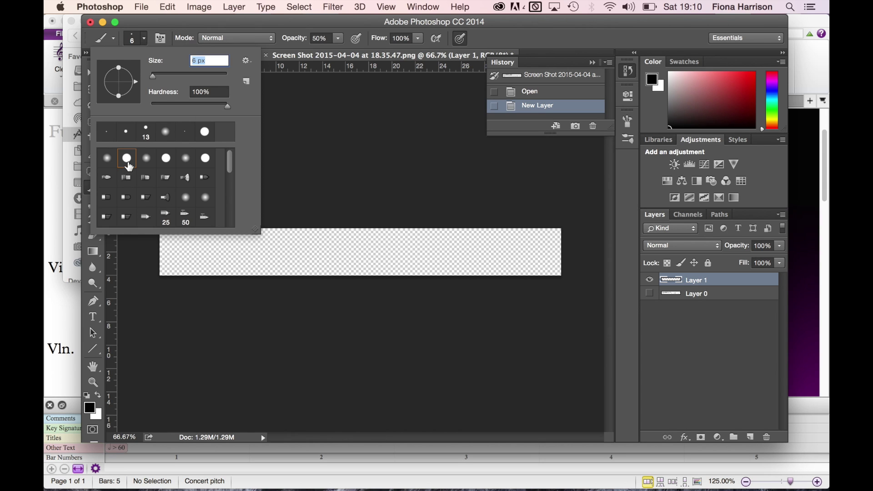
pyautogui.moveTo(220, 26); pyautogui.dragTo(293, 33)
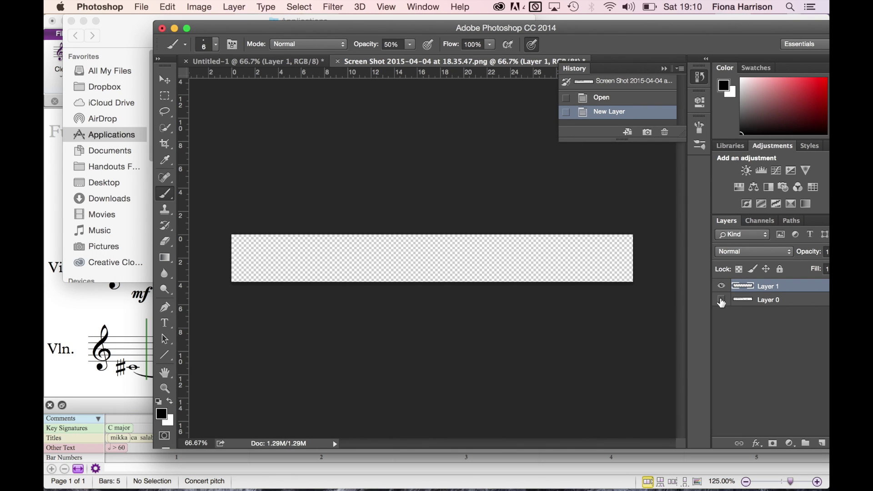
pyautogui.click(722, 299)
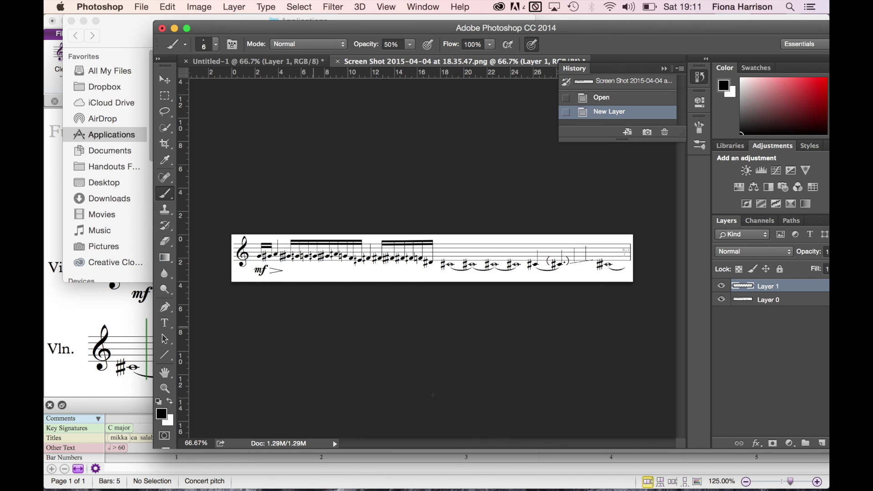
# - Arrange the Mikka score image in Preview beside the Photoshop window for reference while drawing
pyautogui.moveTo(632, 473)
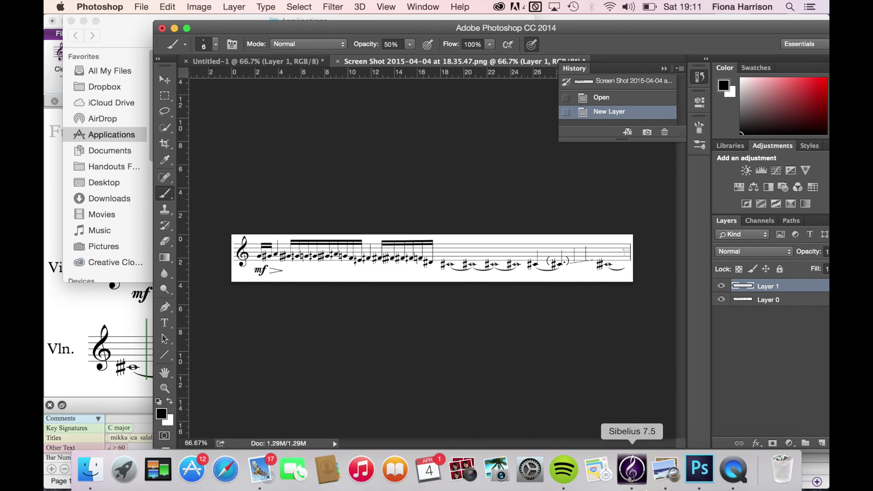
pyautogui.click(661, 475)
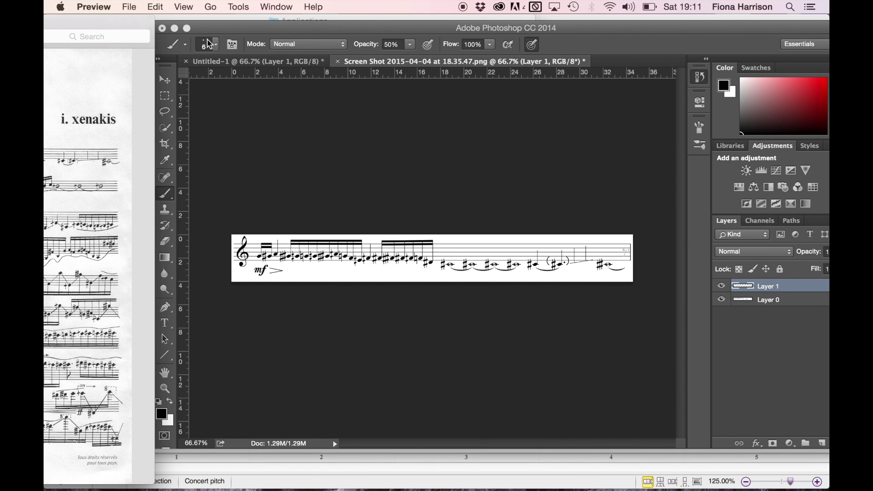
pyautogui.click(219, 32)
pyautogui.moveTo(288, 35); pyautogui.dragTo(493, 55)
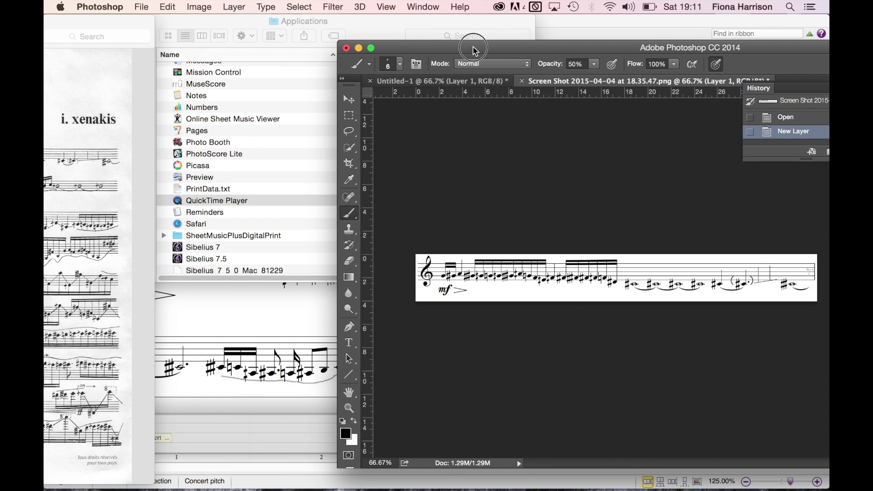
pyautogui.click(67, 23)
pyautogui.moveTo(67, 23); pyautogui.dragTo(302, 14)
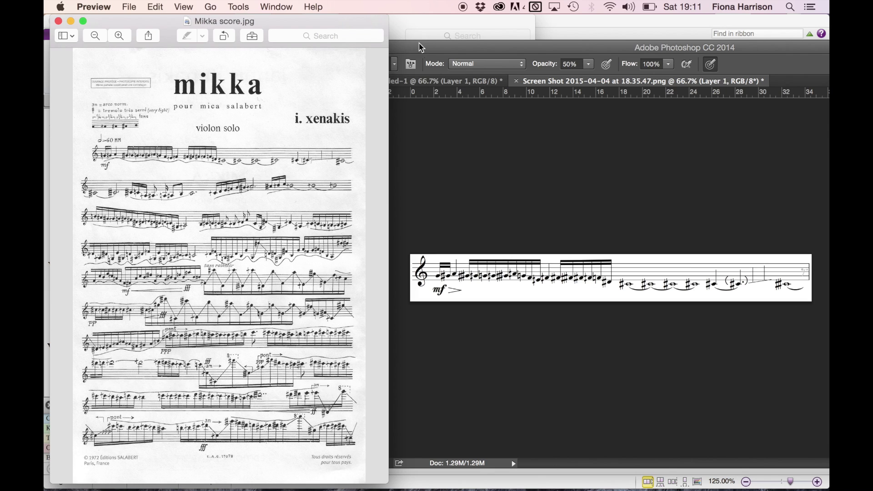
pyautogui.click(438, 47)
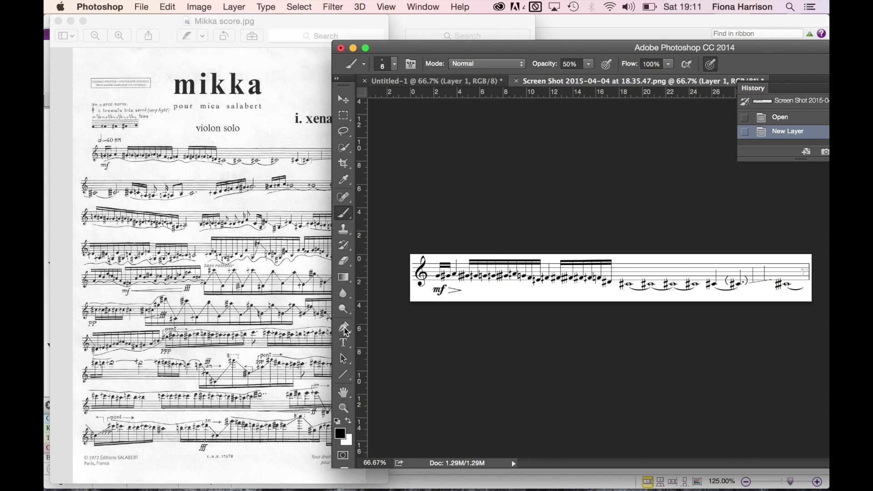
# - Activate the Pen tool in Path mode for drawing the slur over the staff
pyautogui.click(355, 333)
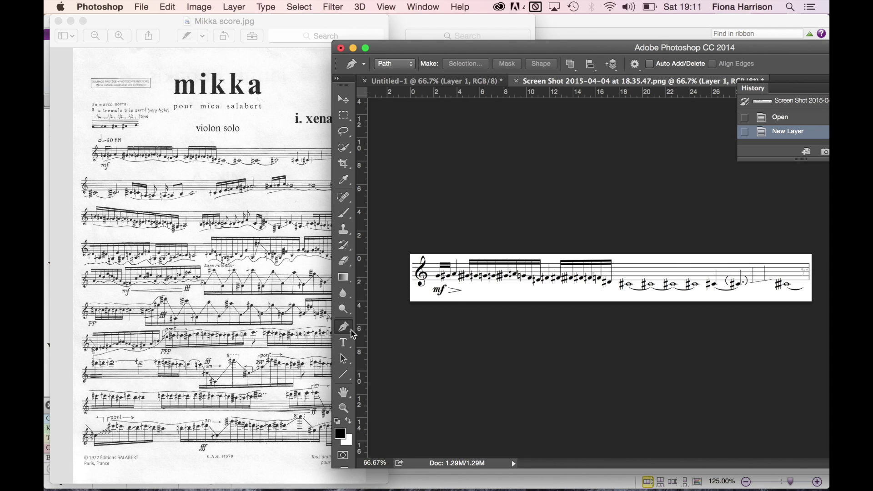
pyautogui.moveTo(352, 336); pyautogui.dragTo(389, 331)
pyautogui.click(481, 289)
pyautogui.click(524, 294)
pyautogui.click(539, 287)
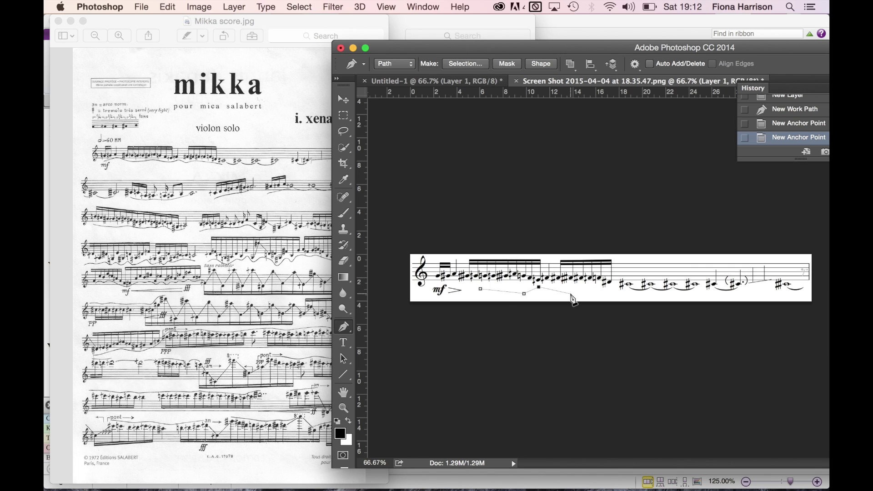
pyautogui.press('BackSpace')
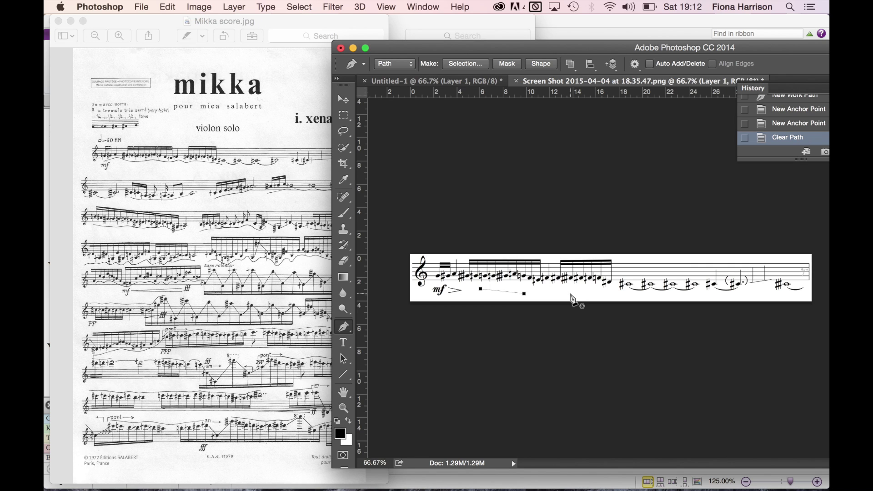
pyautogui.press('BackSpace')
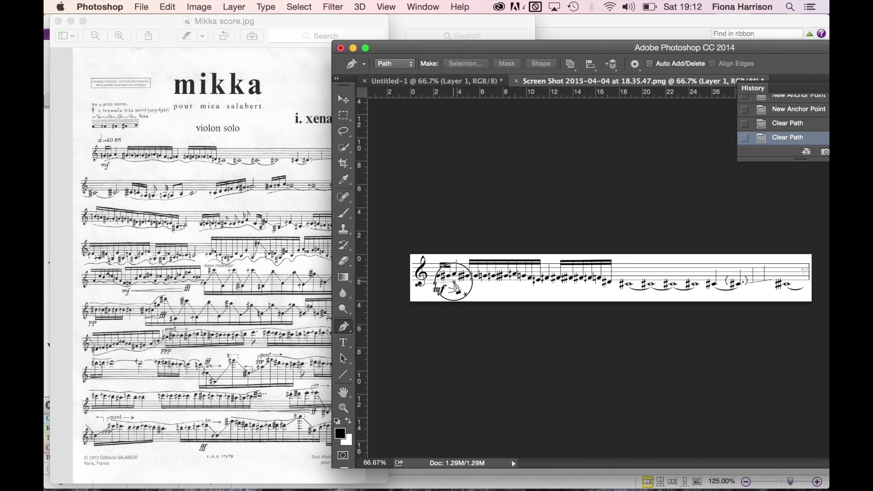
# - Draw an open wavy path with the Pen tool beneath the beamed notes, from the first note to just below the first whole note
pyautogui.click(435, 283)
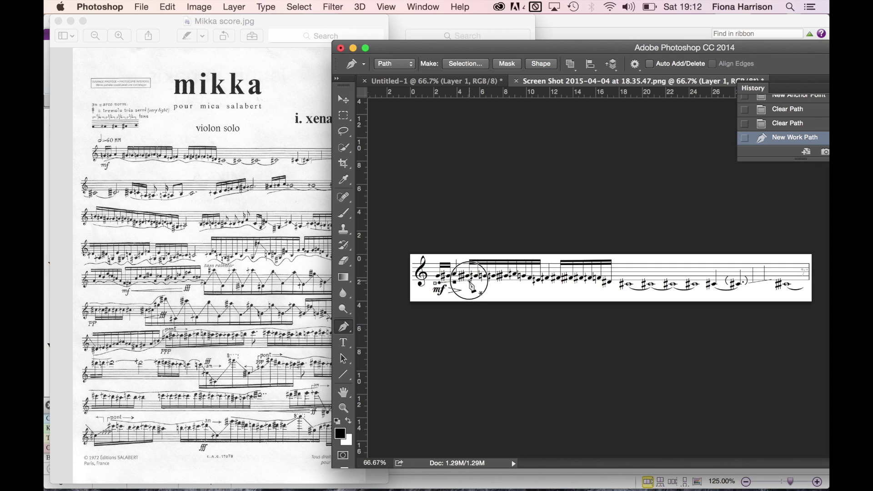
pyautogui.click(470, 281)
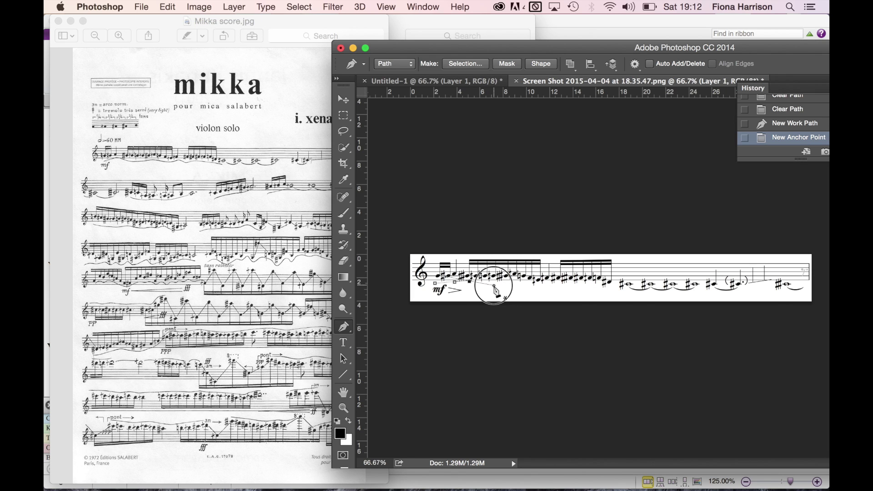
pyautogui.click(495, 285)
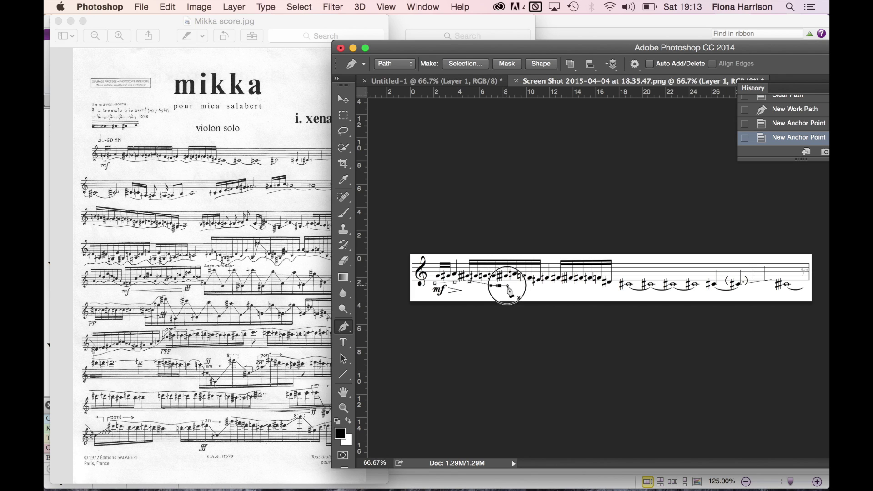
pyautogui.moveTo(510, 286); pyautogui.dragTo(514, 286)
pyautogui.click(513, 284)
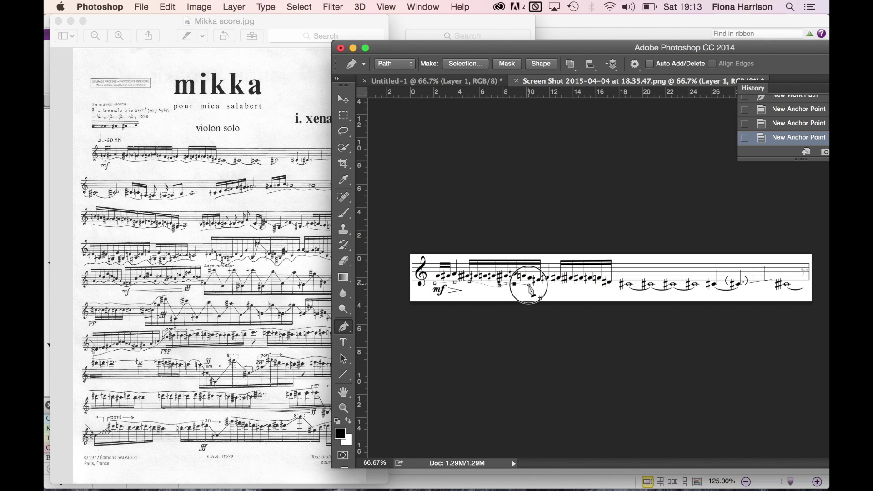
pyautogui.click(529, 286)
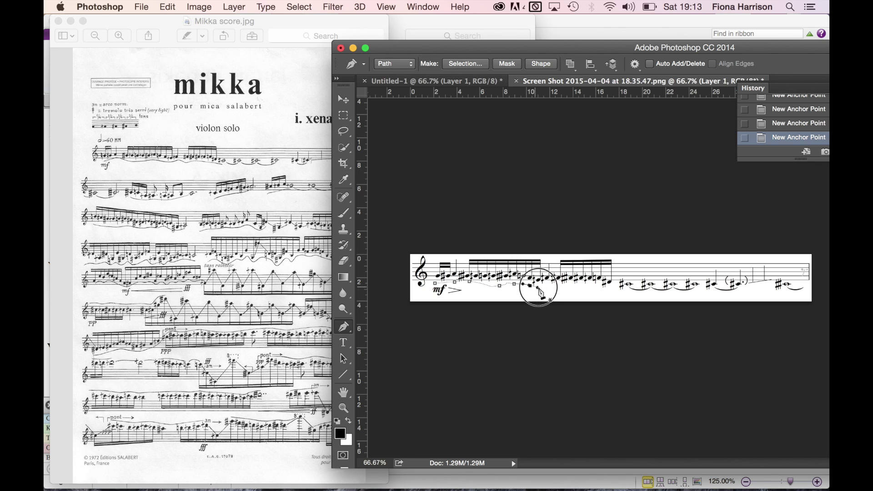
pyautogui.click(542, 288)
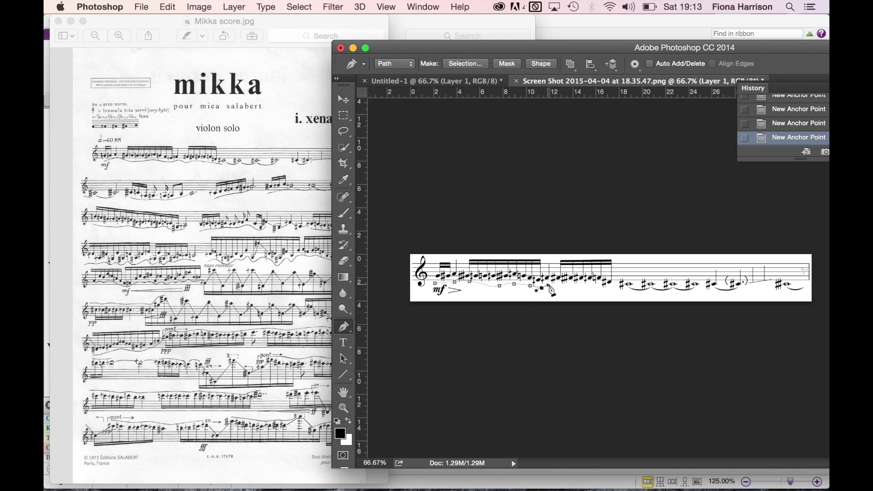
pyautogui.click(548, 284)
pyautogui.click(563, 290)
pyautogui.moveTo(569, 288); pyautogui.dragTo(611, 288)
pyautogui.moveTo(610, 288); pyautogui.dragTo(629, 298)
pyautogui.click(631, 298)
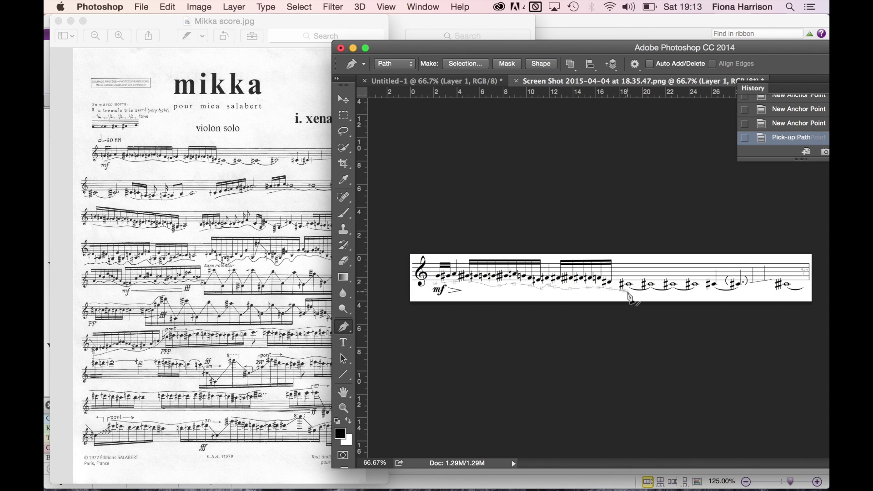
# - Stroke the wavy work path with the brush onto Layer 1 and hide Layer 0 so only the line shows
pyautogui.moveTo(567, 47); pyautogui.dragTo(288, 4)
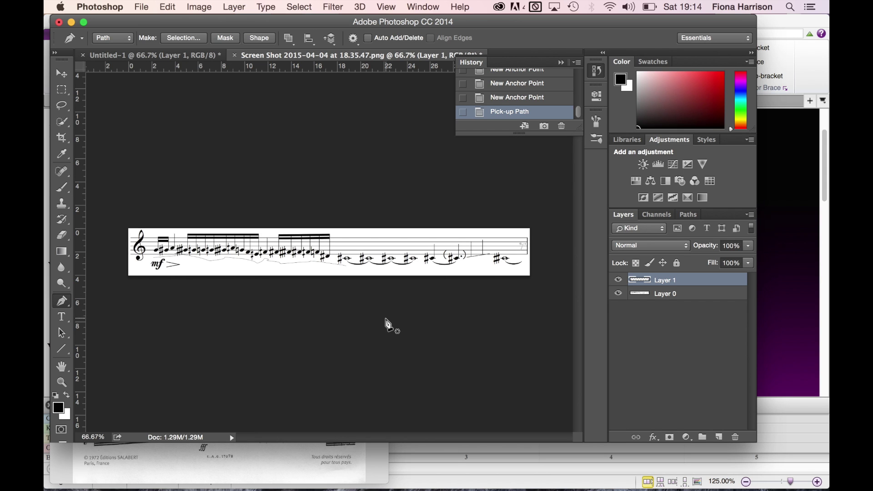
pyautogui.click(688, 215)
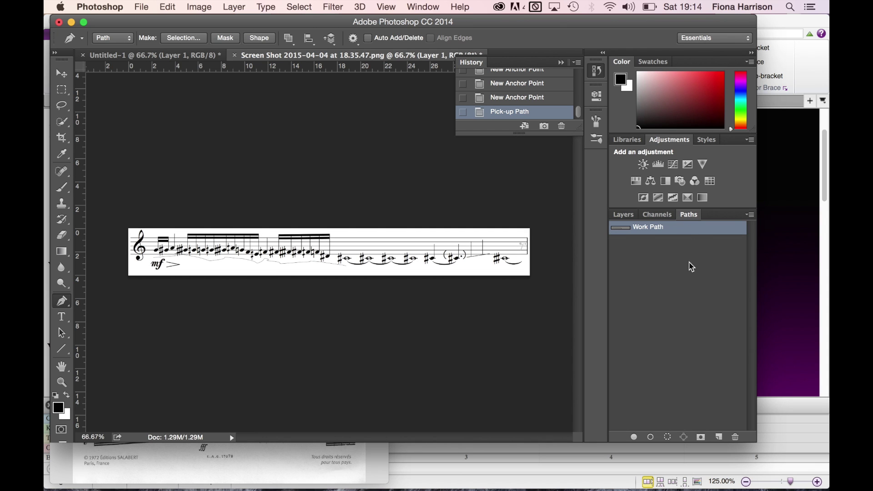
pyautogui.click(651, 439)
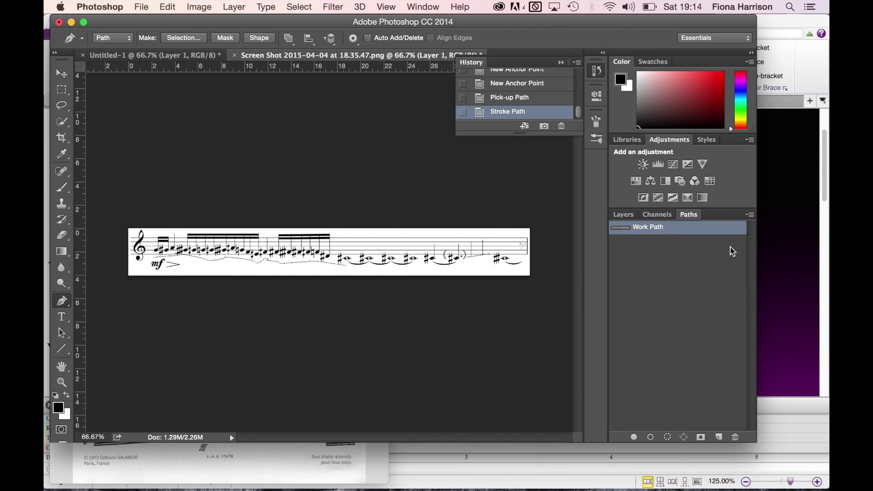
pyautogui.click(622, 216)
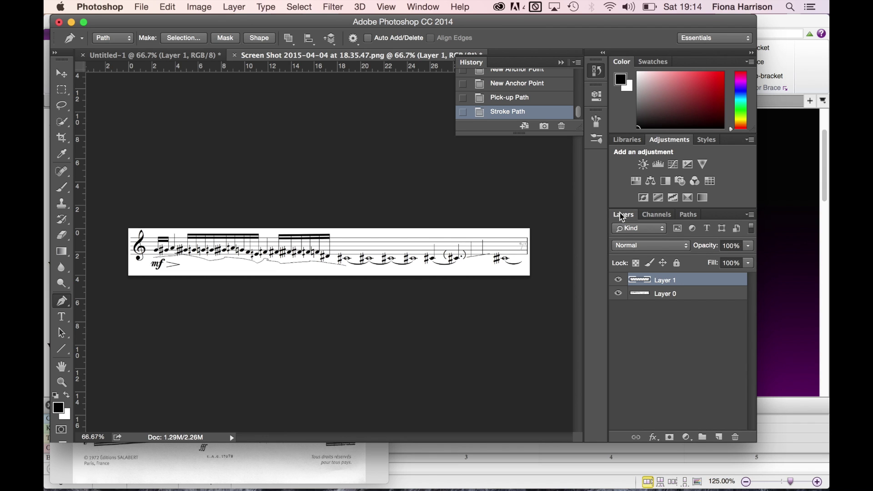
pyautogui.click(618, 295)
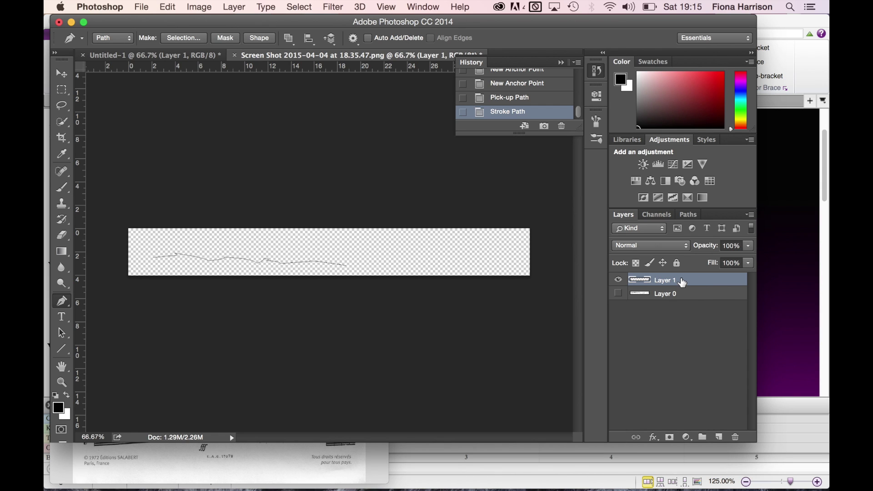
# - Save the line to the Desktop as a JPEG copy named "Mikka line 1" with quality 5 and Baseline ("Standard") format
pyautogui.click(139, 9)
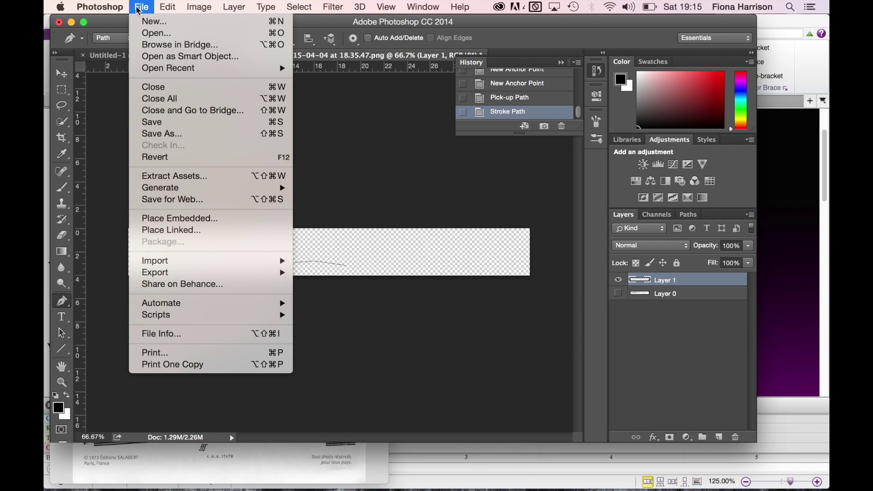
pyautogui.click(202, 134)
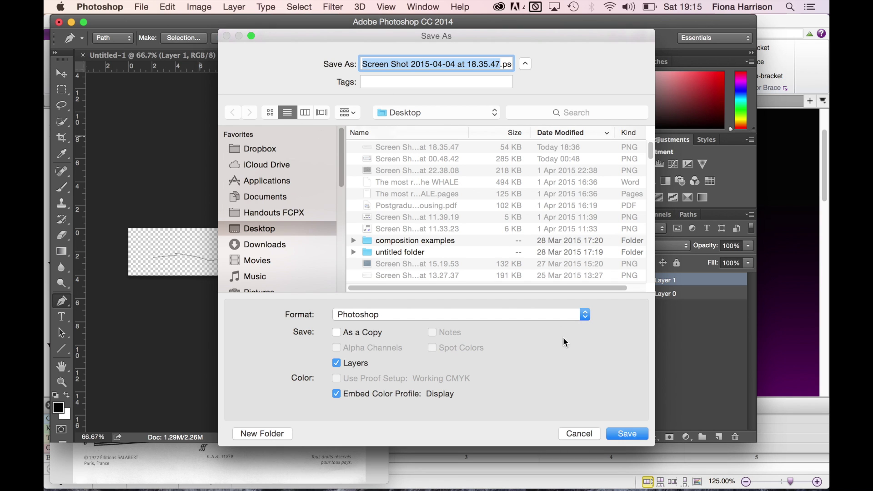
pyautogui.click(585, 315)
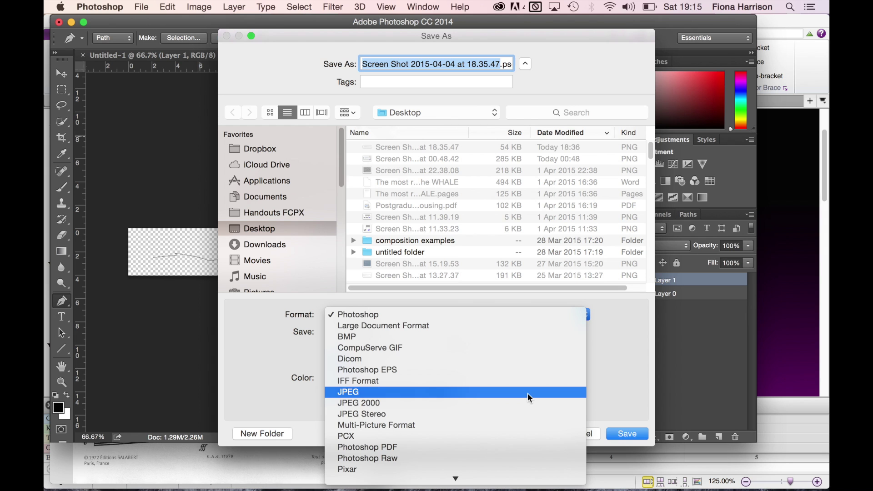
pyautogui.click(527, 392)
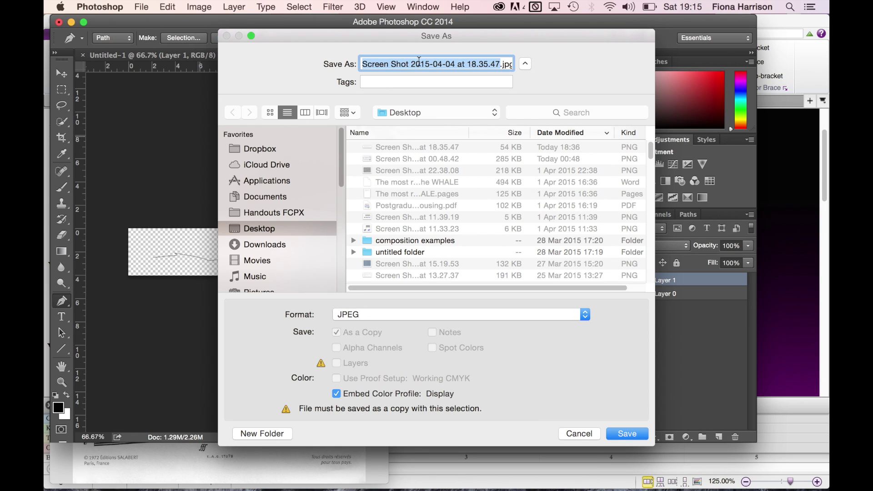
pyautogui.write('Mikka')
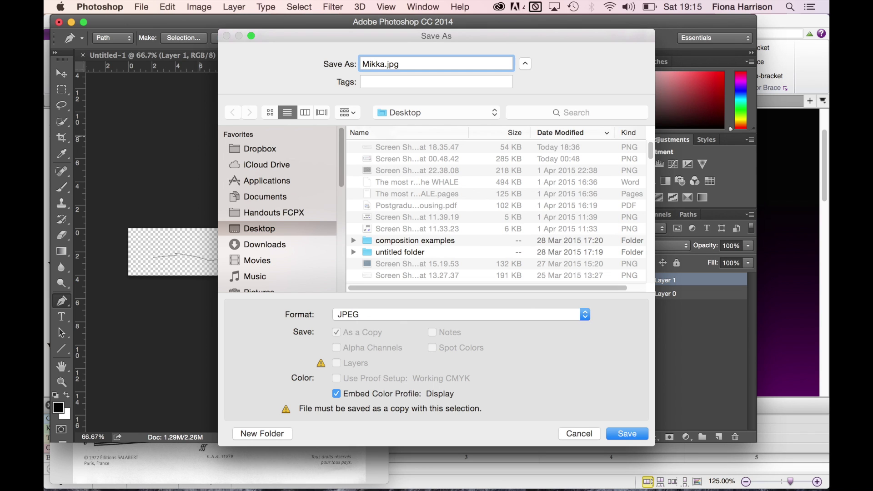
pyautogui.write(' line 1')
pyautogui.click(627, 434)
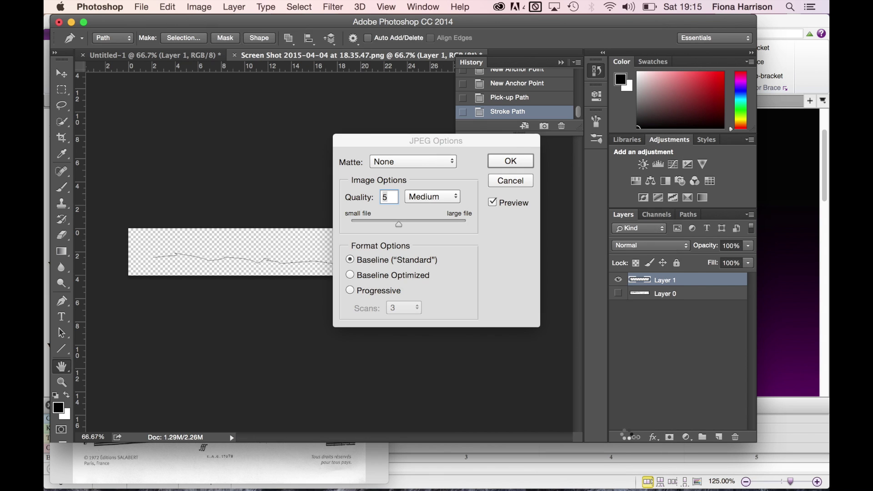
pyautogui.click(511, 160)
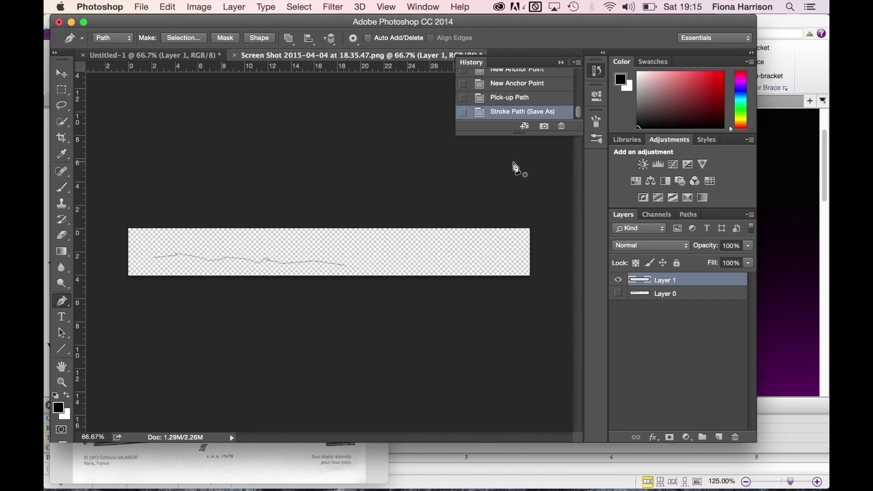
# - Switch to Sibelius and insert "Mikka line 1.jpg" from the Desktop as a graphic at the start of the first Violin staff
pyautogui.click(72, 22)
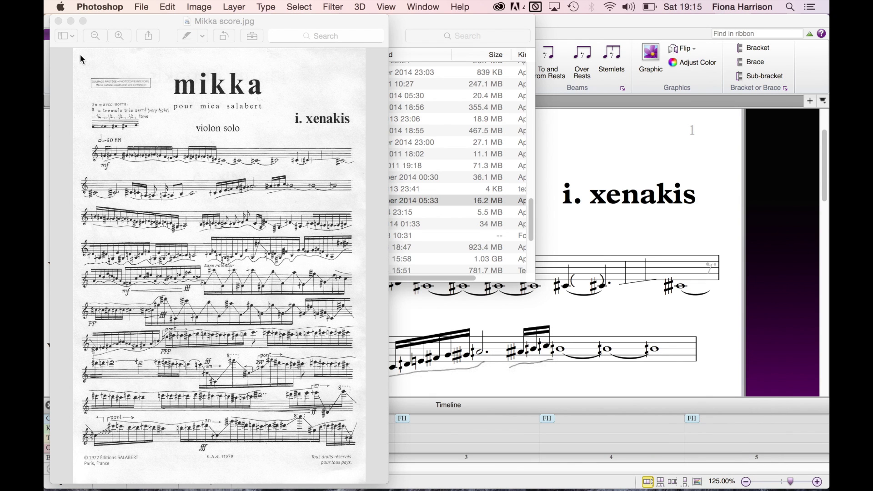
pyautogui.click(603, 160)
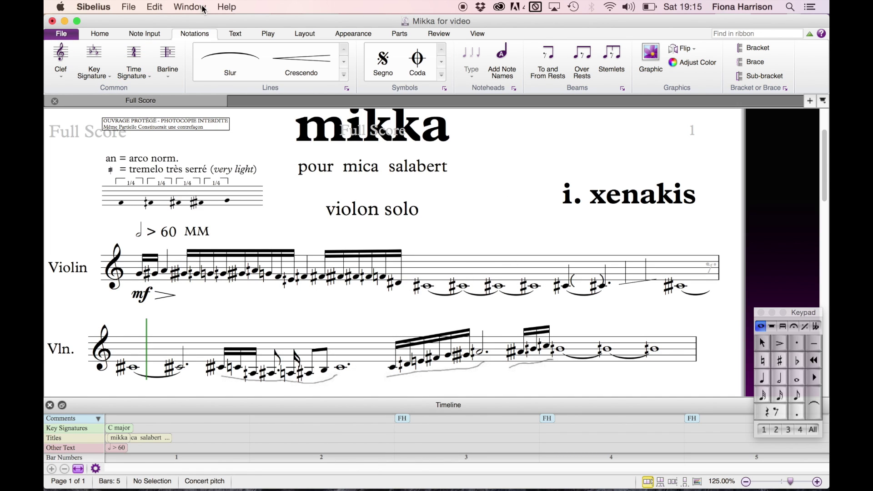
pyautogui.click(650, 60)
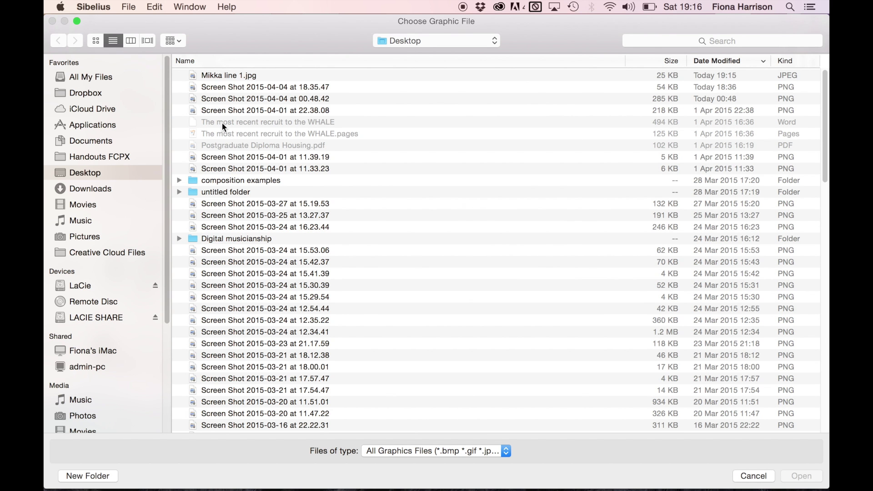
pyautogui.click(222, 74)
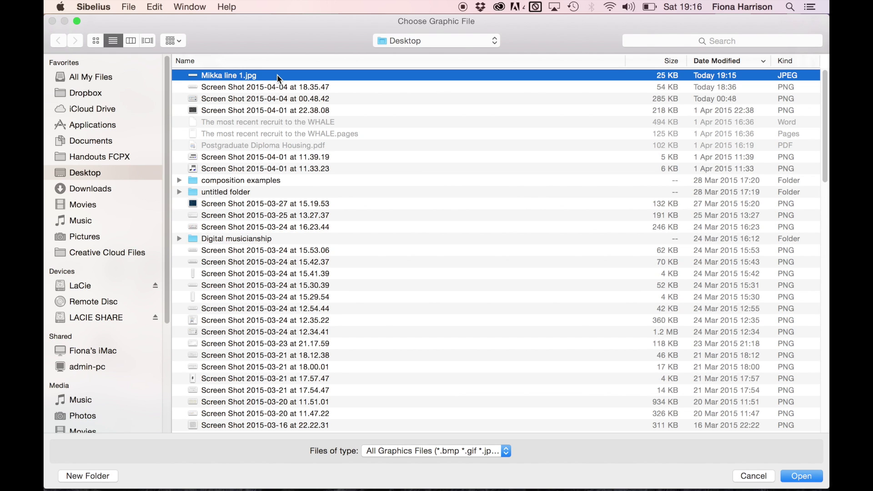
pyautogui.click(801, 476)
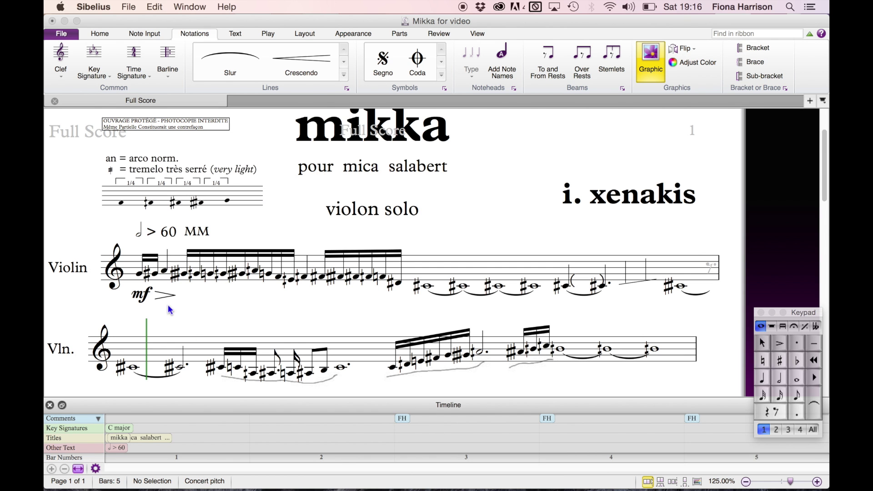
pyautogui.click(131, 272)
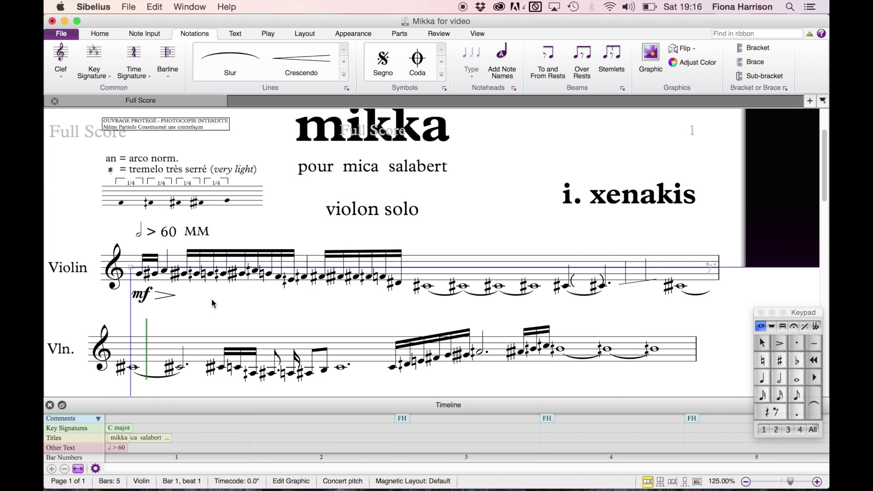
# - Shrink the inserted graphic to roughly the staff's width and position its wavy line just beneath the first staff's beamed notes
pyautogui.moveTo(215, 303); pyautogui.dragTo(184, 130)
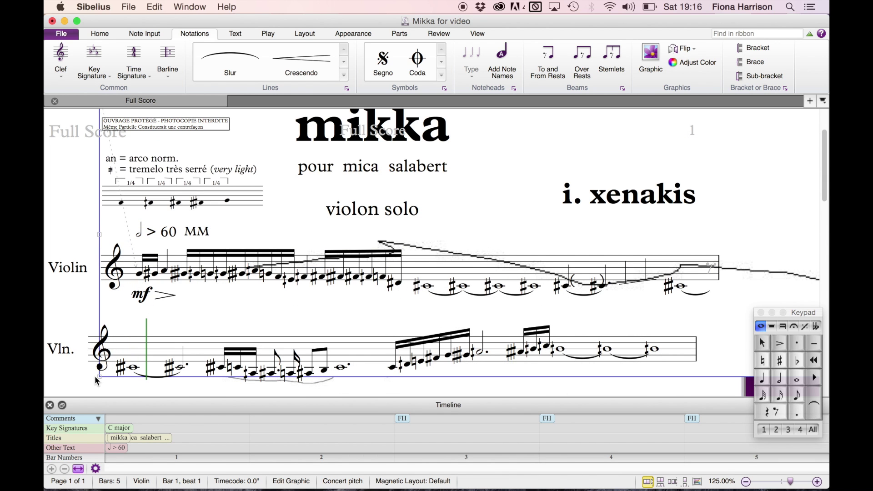
pyautogui.moveTo(101, 380)
pyautogui.mouseDown()
pyautogui.moveTo(156, 354)
pyautogui.moveTo(456, 290)
pyautogui.moveTo(513, 244)
pyautogui.moveTo(67, 259)
pyautogui.moveTo(101, 283)
pyautogui.moveTo(76, 302)
pyautogui.moveTo(218, 300)
pyautogui.moveTo(470, 272)
pyautogui.moveTo(541, 251)
pyautogui.moveTo(445, 291)
pyautogui.moveTo(123, 319)
pyautogui.moveTo(80, 291)
pyautogui.moveTo(79, 300)
pyautogui.moveTo(89, 318)
pyautogui.moveTo(134, 293)
pyautogui.moveTo(212, 285)
pyautogui.moveTo(503, 278)
pyautogui.moveTo(45, 300)
pyautogui.moveTo(73, 293)
pyautogui.moveTo(83, 332)
pyautogui.moveTo(124, 311)
pyautogui.moveTo(332, 318)
pyautogui.moveTo(402, 295)
pyautogui.moveTo(434, 309)
pyautogui.moveTo(497, 259)
pyautogui.moveTo(110, 269)
pyautogui.moveTo(146, 265)
pyautogui.mouseUp()
pyautogui.moveTo(85, 318)
pyautogui.mouseDown()
pyautogui.moveTo(176, 309)
pyautogui.moveTo(288, 322)
pyautogui.mouseUp()
pyautogui.moveTo(442, 254); pyautogui.dragTo(244, 247)
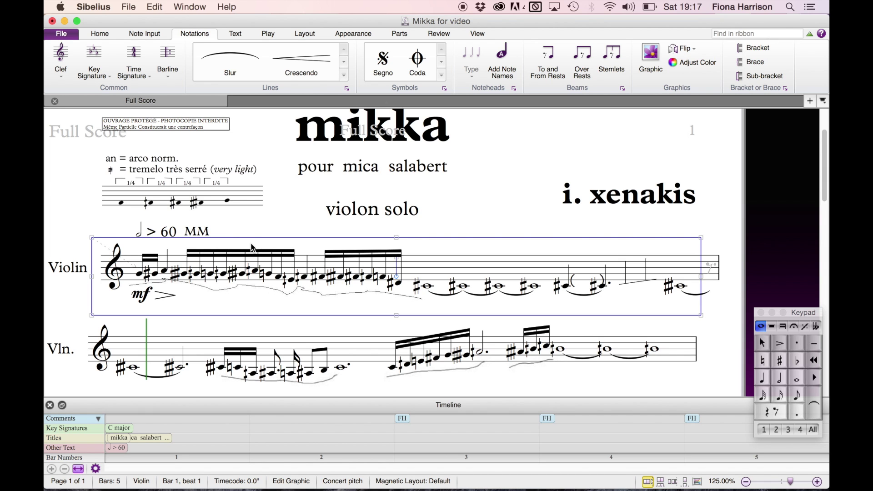
pyautogui.click(513, 244)
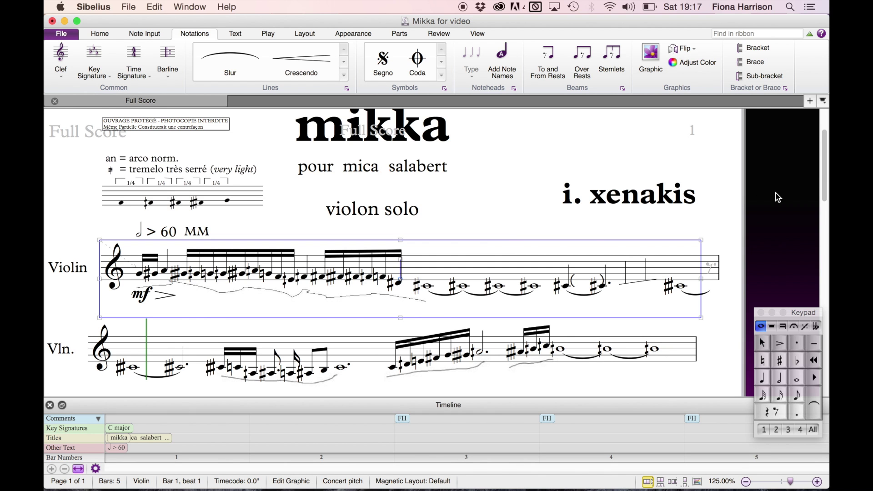
pyautogui.moveTo(824, 175); pyautogui.dragTo(814, 259)
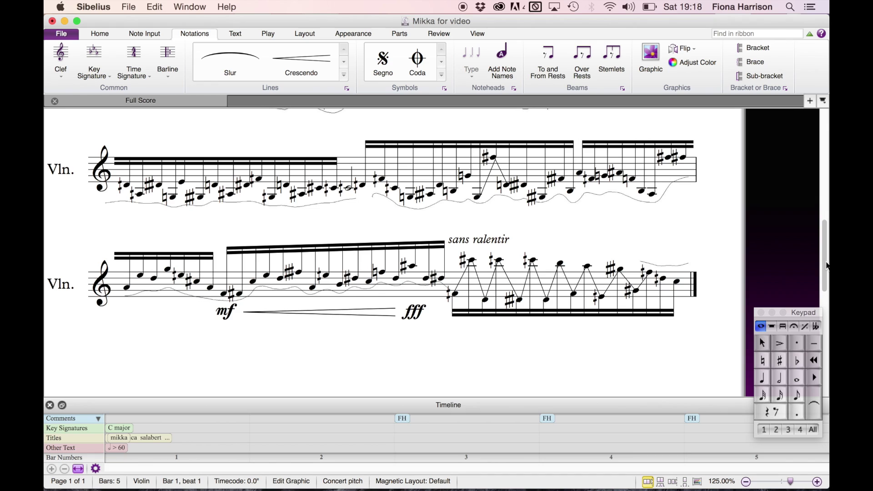
pyautogui.moveTo(826, 266); pyautogui.dragTo(814, 219)
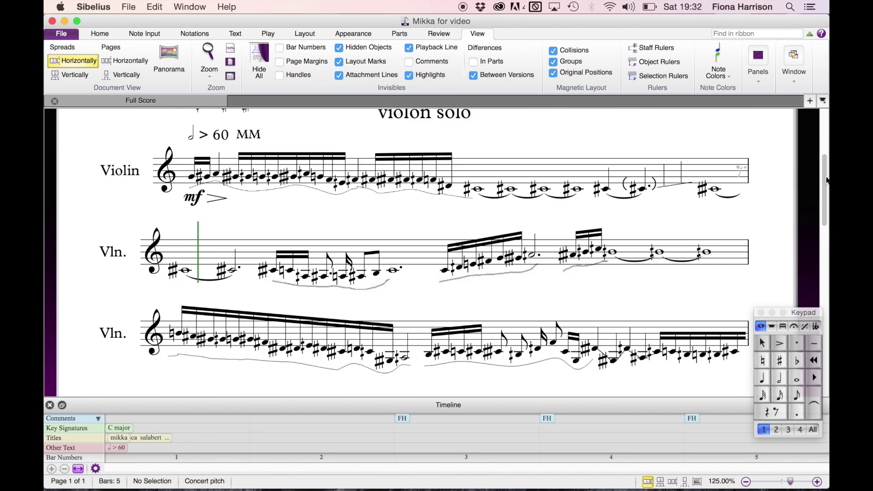
pyautogui.scroll(5, 822, 179)
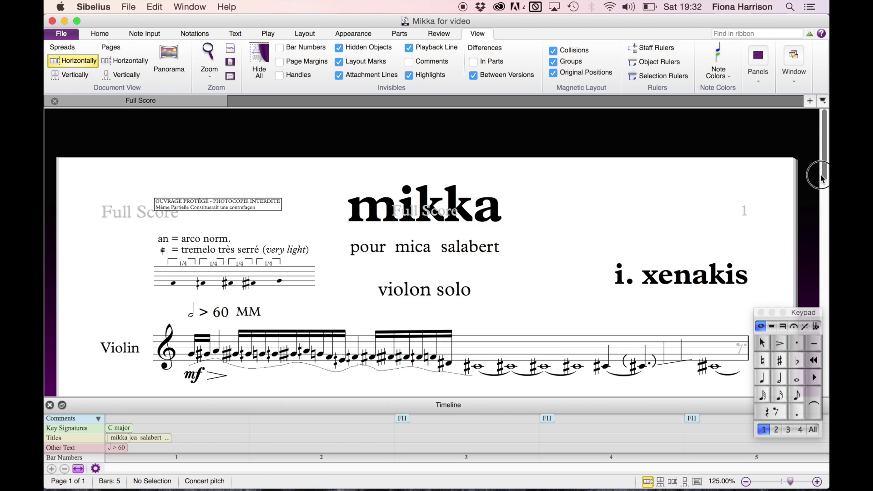
# - Select the notation legend graphic, then examine the microtonal accidentals on the Keypad and the full gallery of line types
pyautogui.click(307, 277)
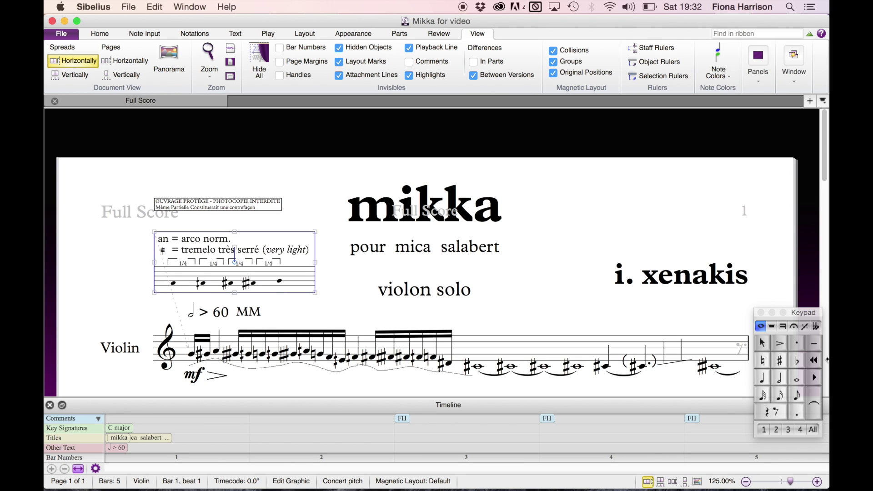
pyautogui.click(816, 326)
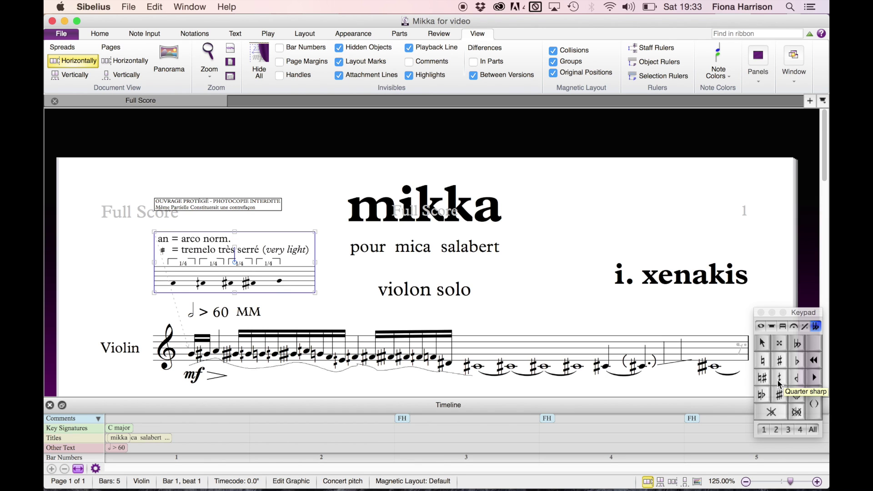
pyautogui.click(817, 325)
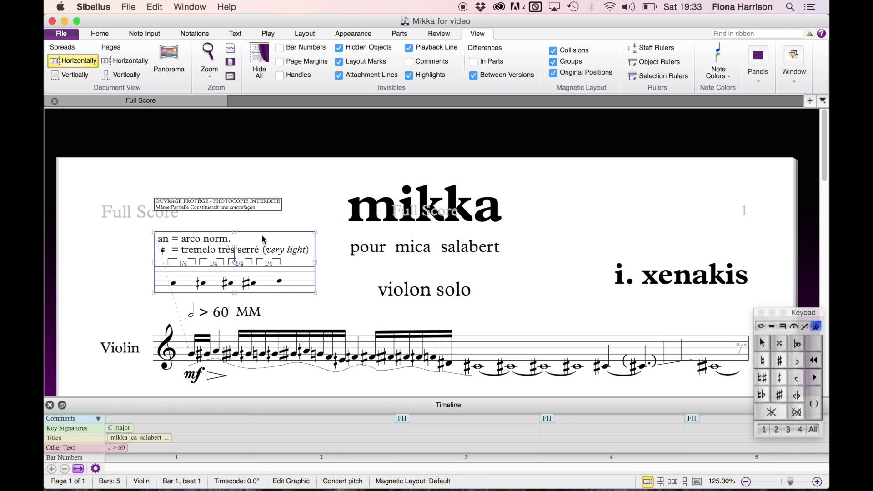
pyautogui.click(194, 34)
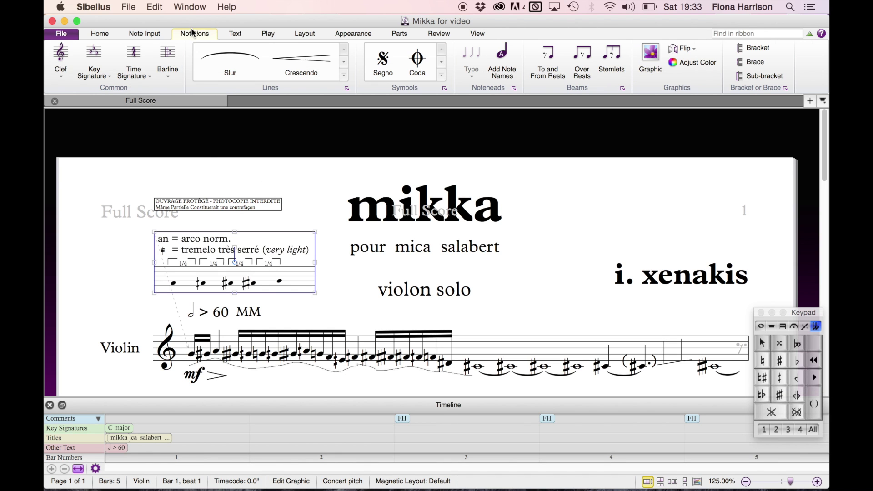
pyautogui.click(345, 75)
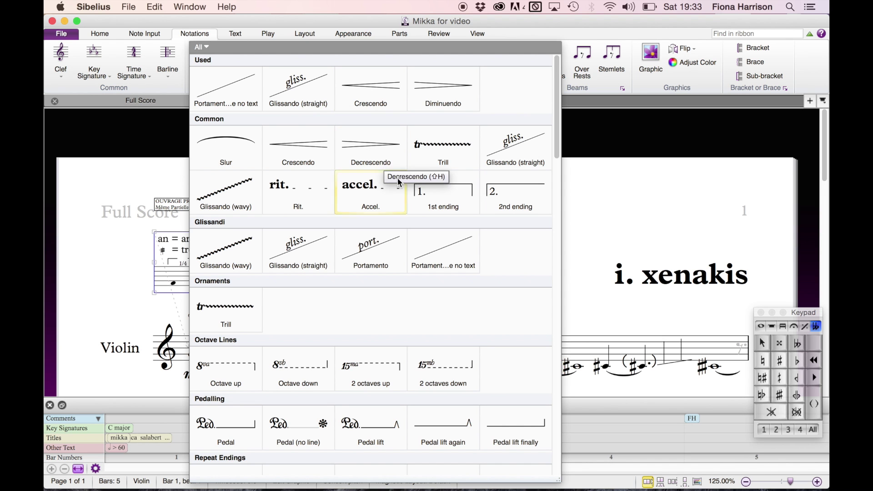
pyautogui.moveTo(558, 139); pyautogui.dragTo(565, 207)
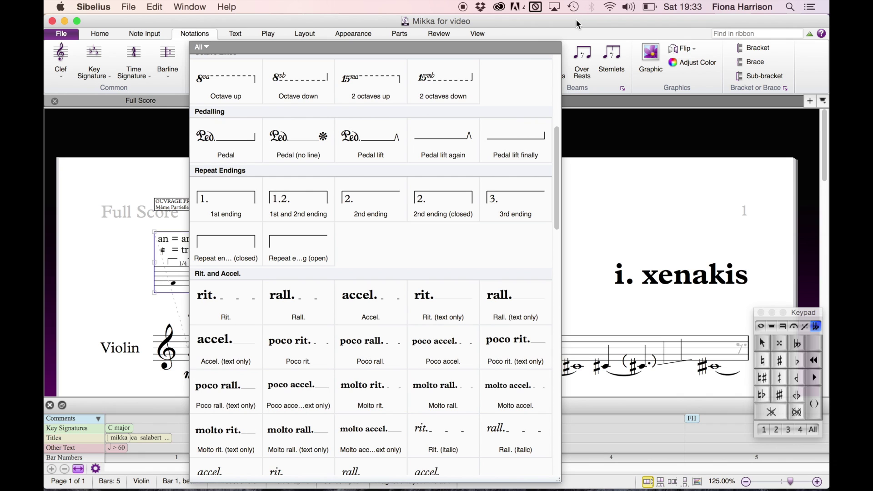
pyautogui.click(582, 140)
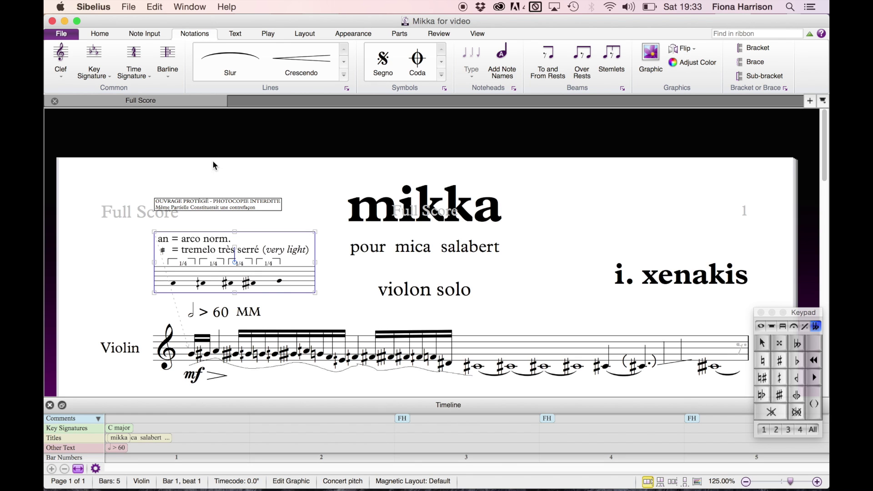
# - Try adding a Plain text object from the Other Staff Text styles at the start of the first Violin bar
pyautogui.click(236, 34)
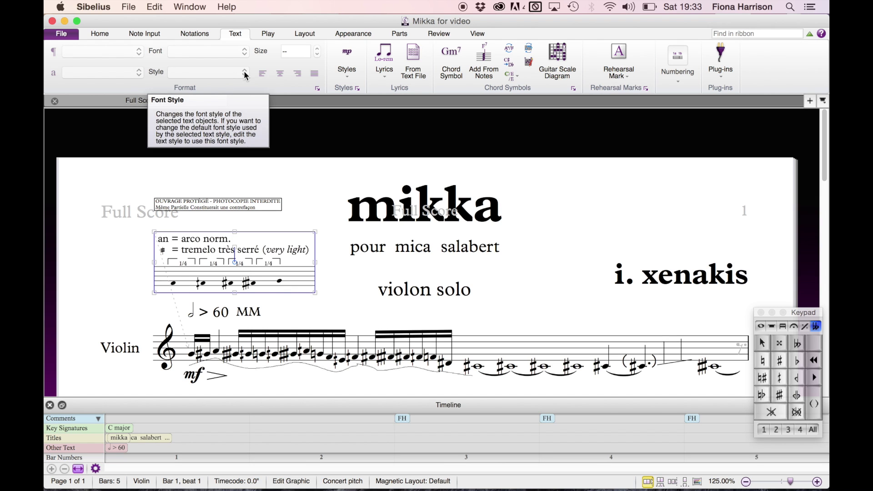
pyautogui.rightClick(574, 211)
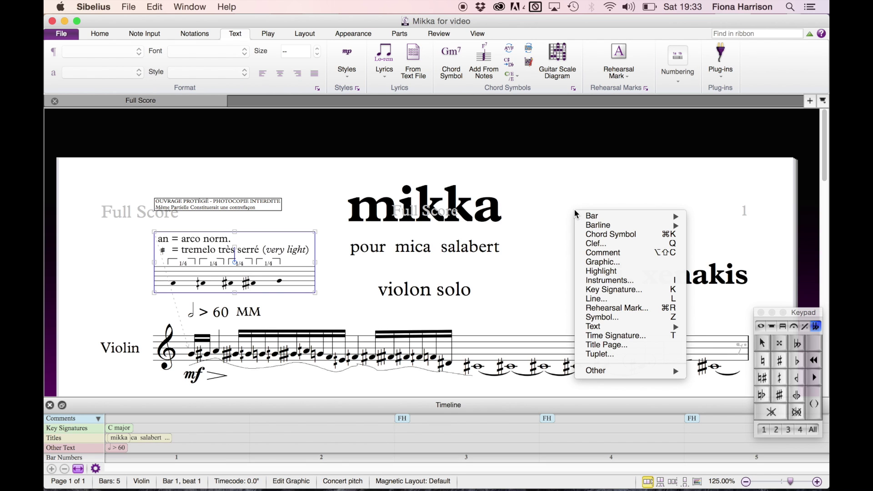
pyautogui.moveTo(618, 332)
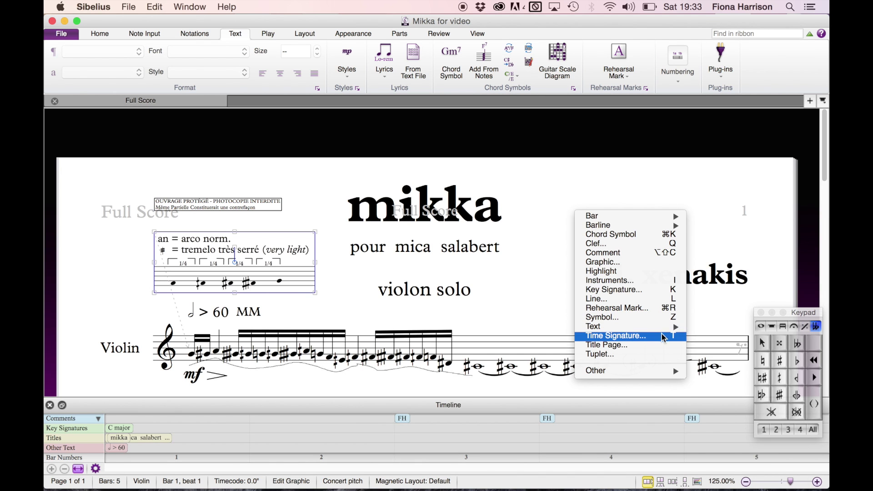
pyautogui.moveTo(666, 329)
pyautogui.moveTo(721, 359)
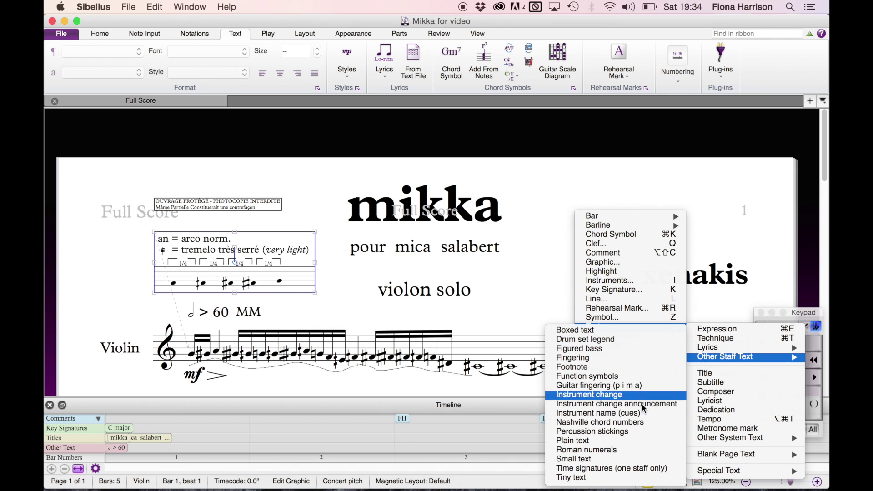
pyautogui.click(610, 444)
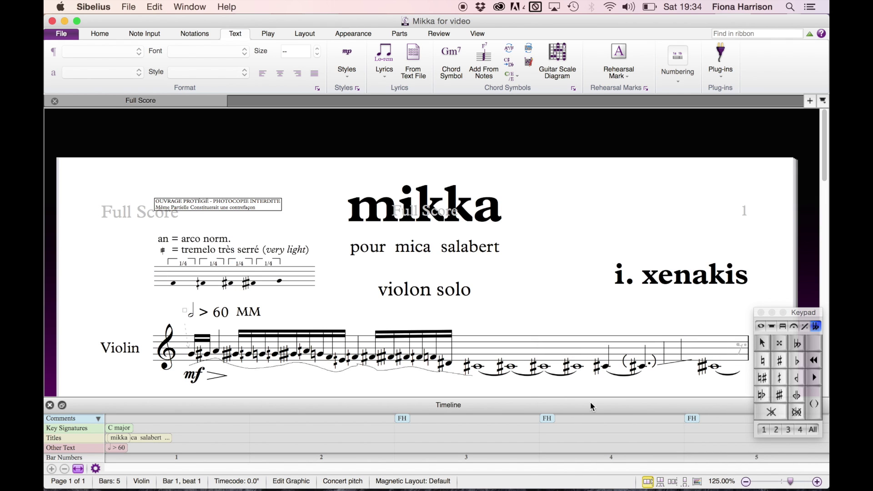
pyautogui.click(552, 211)
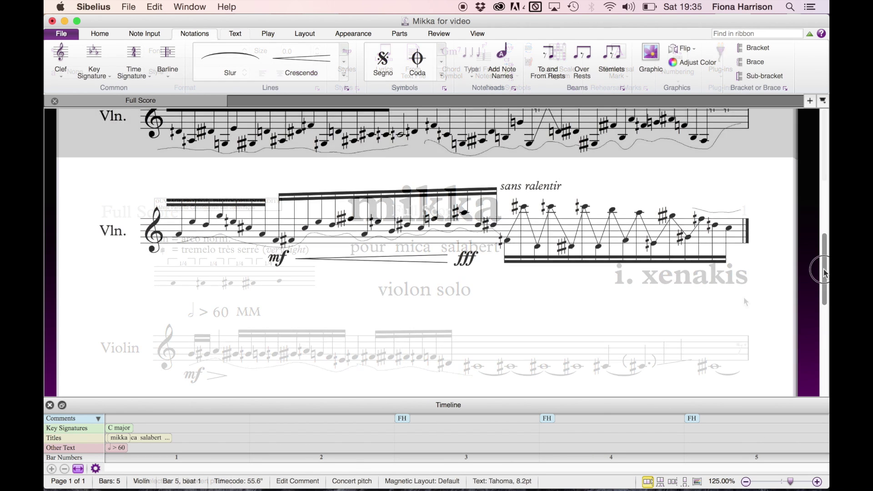
# - Make the comments visible in the score and review the notes attached to the lower Violin staves
pyautogui.scroll(-8, 807, 230)
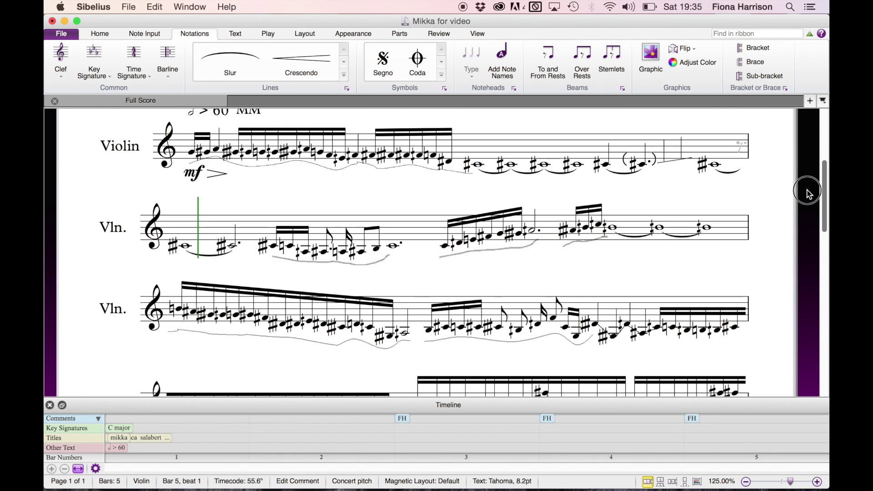
pyautogui.scroll(3, 808, 194)
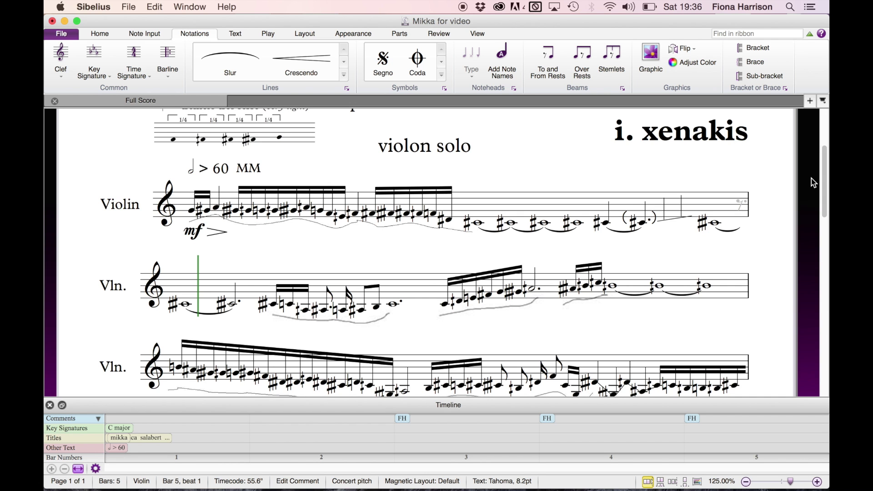
pyautogui.moveTo(825, 178); pyautogui.dragTo(826, 194)
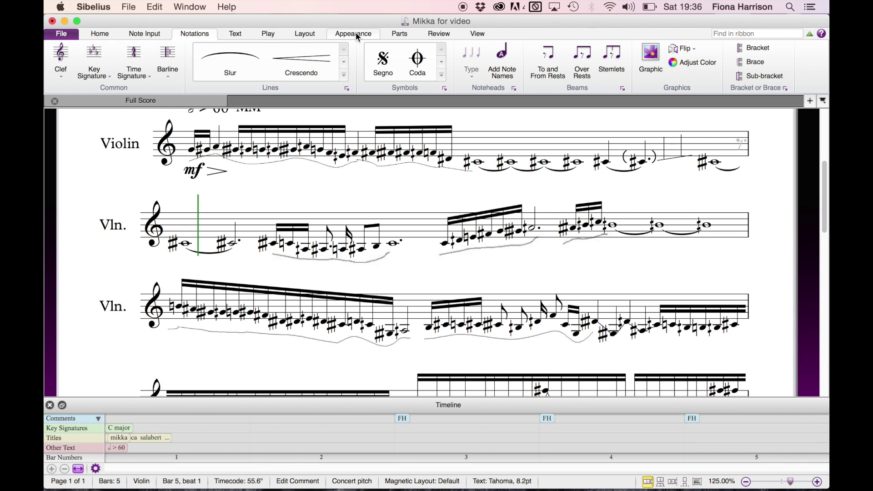
pyautogui.click(477, 35)
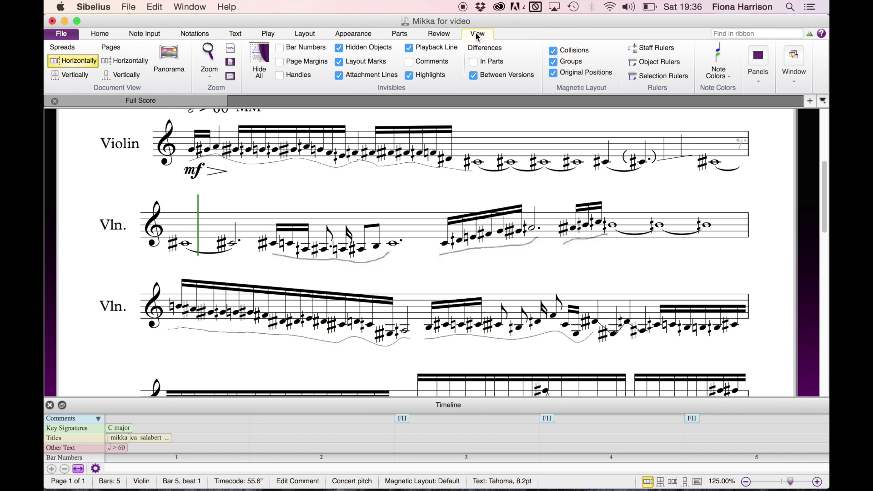
pyautogui.click(409, 62)
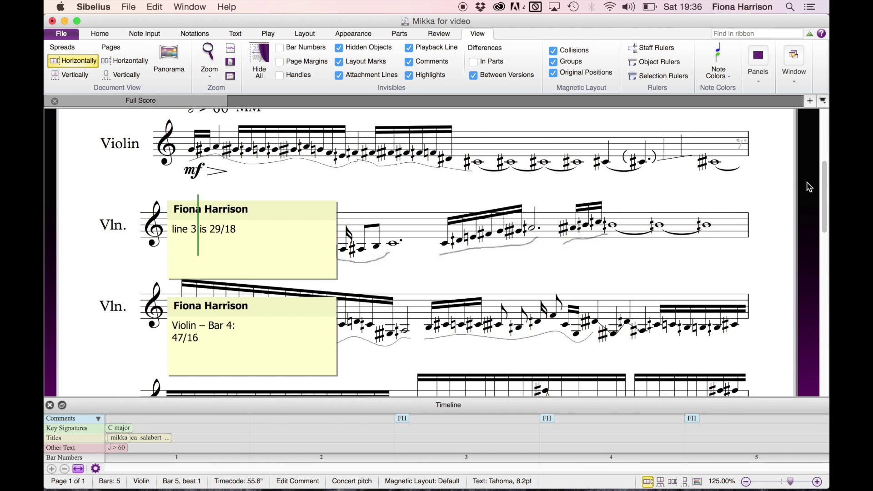
pyautogui.click(825, 193)
pyautogui.moveTo(825, 193); pyautogui.dragTo(825, 207)
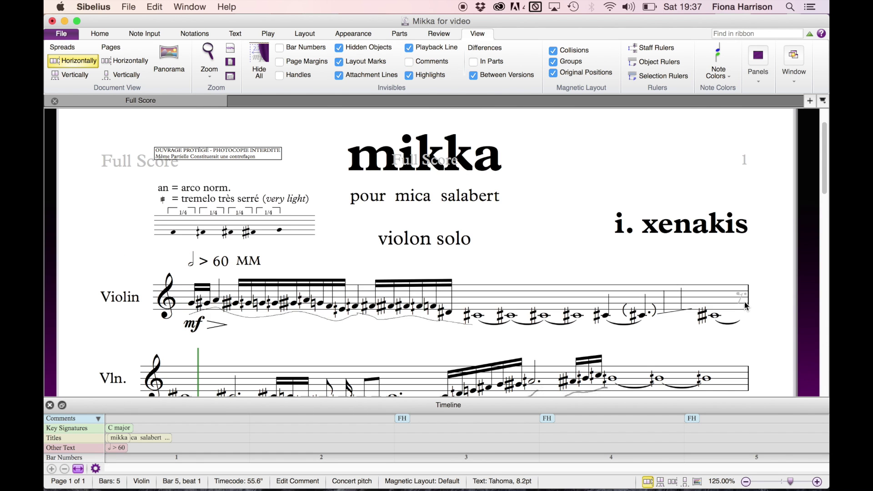
# - Try turning off the cautionary option in the full Time Signature settings for the first Violin bar
pyautogui.click(746, 306)
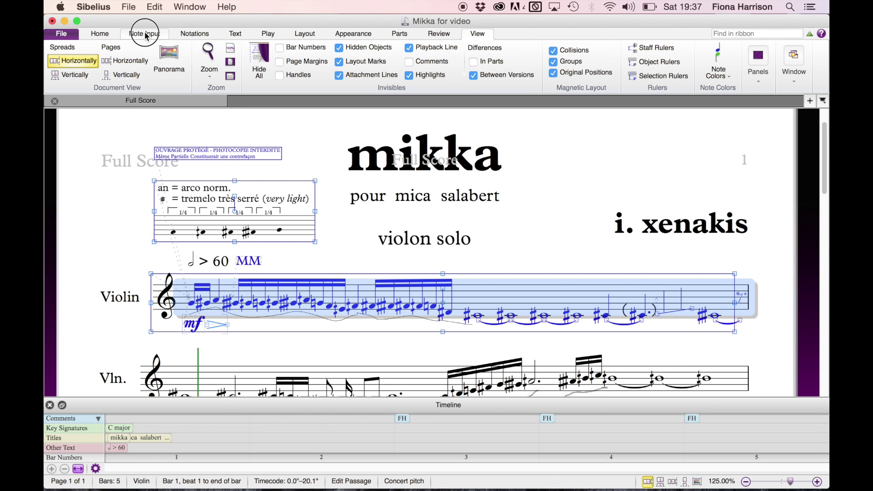
pyautogui.click(194, 33)
pyautogui.click(150, 77)
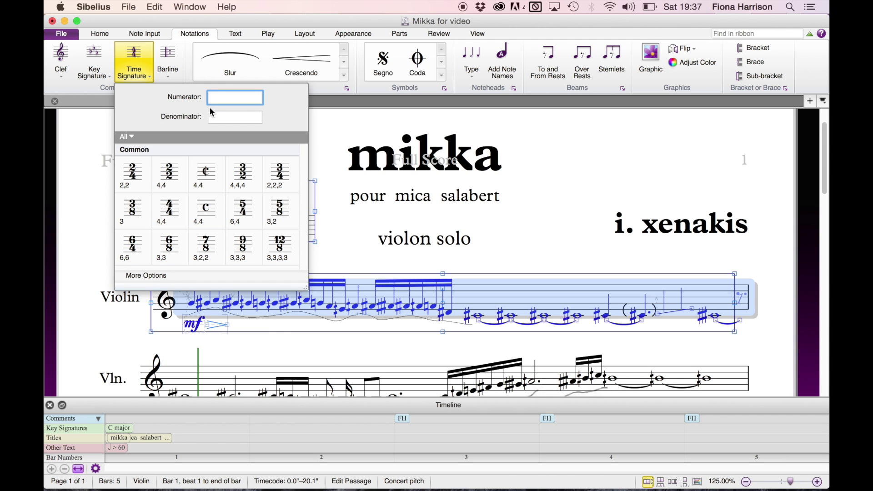
pyautogui.click(171, 276)
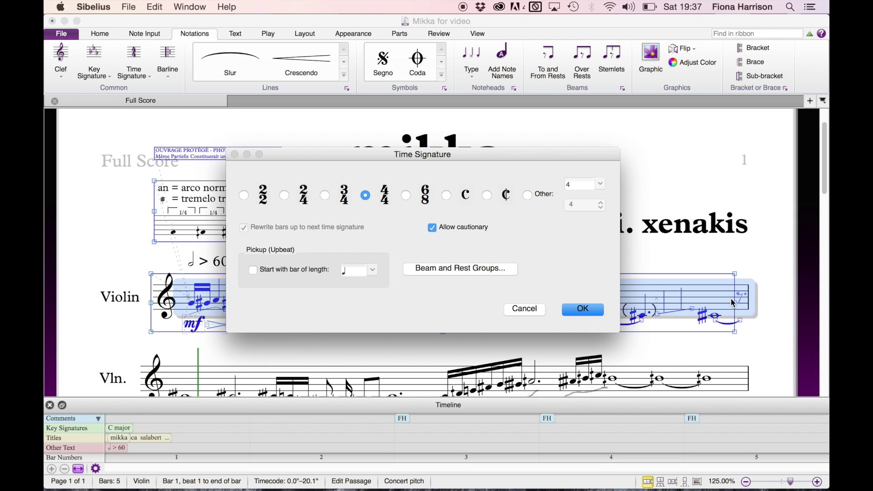
pyautogui.click(433, 229)
pyautogui.click(526, 310)
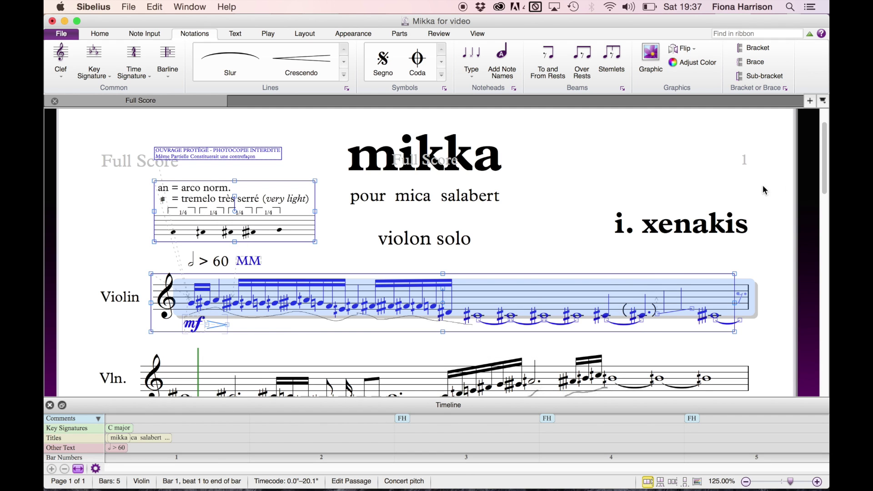
pyautogui.click(762, 182)
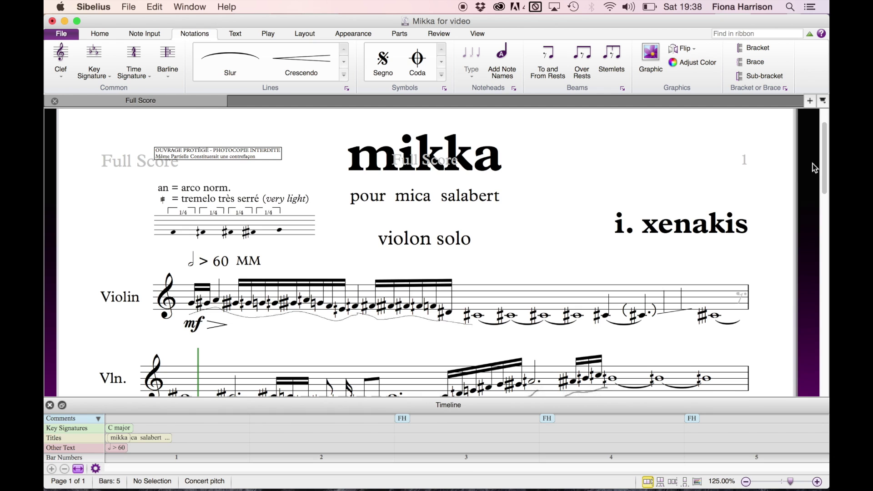
# - Select the composer credit "i. xenakis" and examine the font, font style and size choices available for it
pyautogui.click(715, 229)
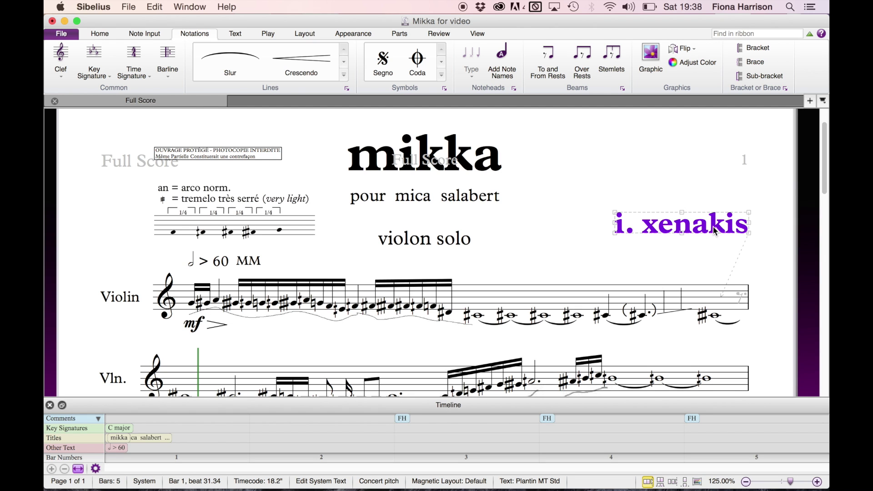
pyautogui.click(244, 35)
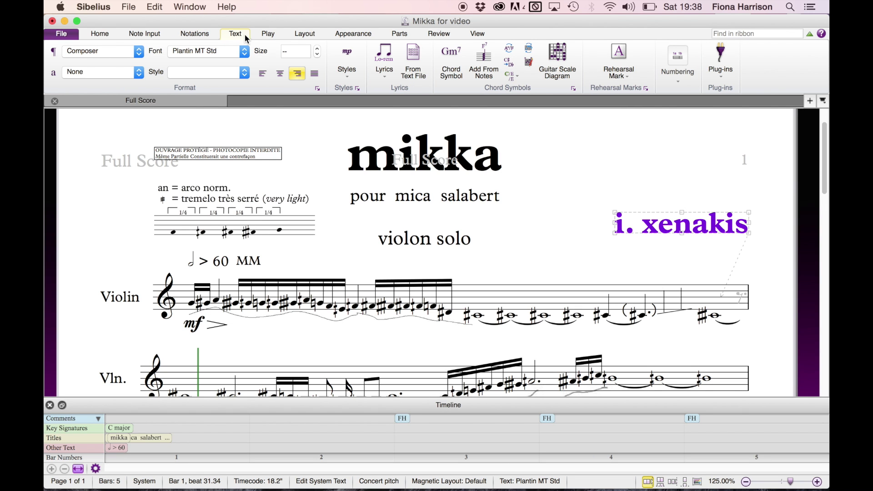
pyautogui.click(244, 50)
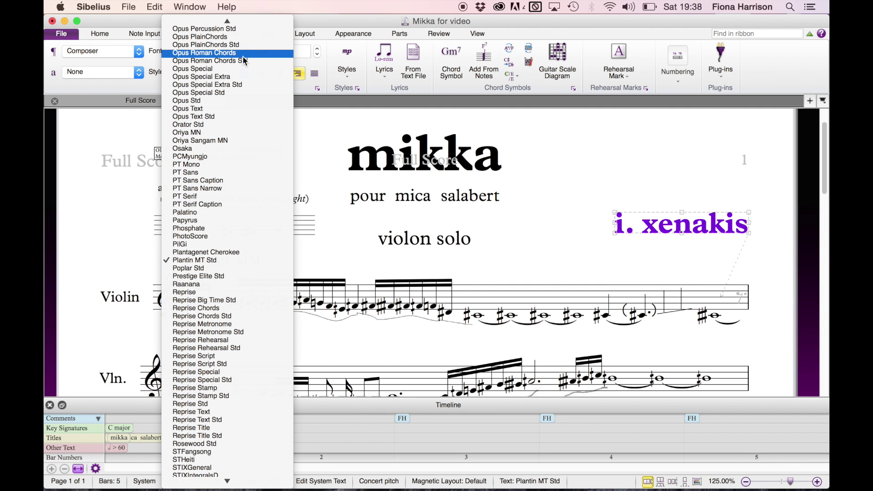
pyautogui.click(589, 150)
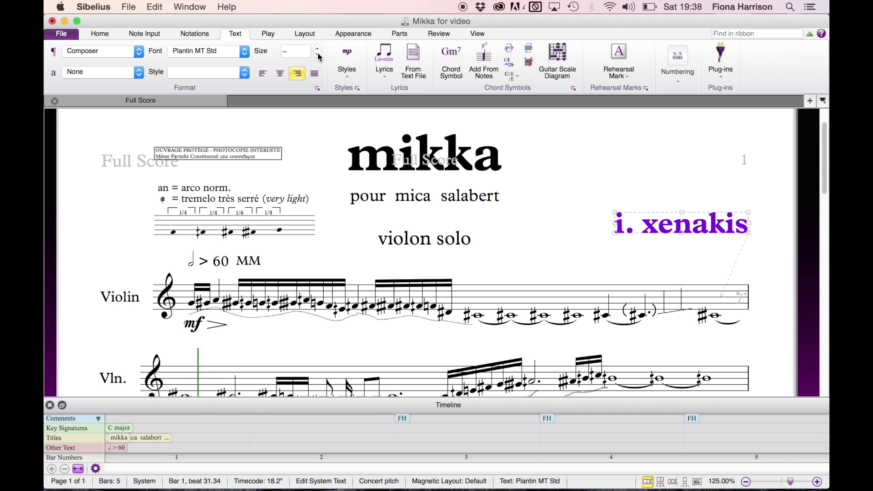
pyautogui.click(244, 73)
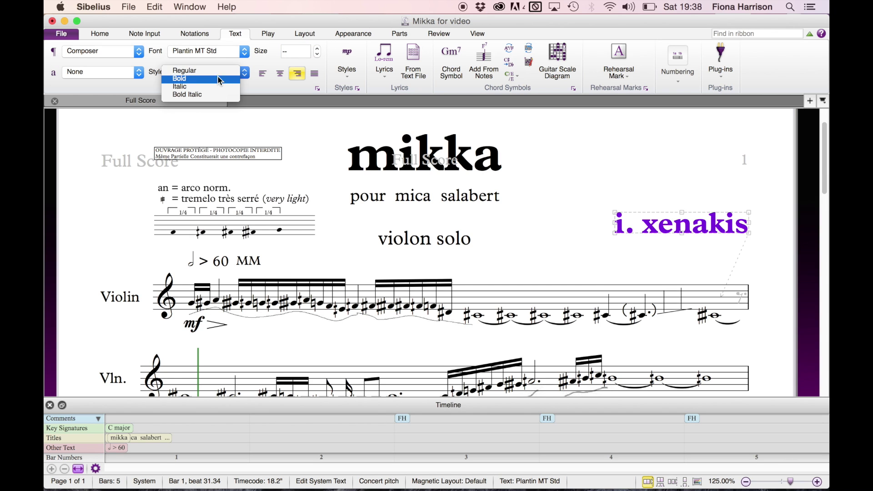
pyautogui.click(643, 139)
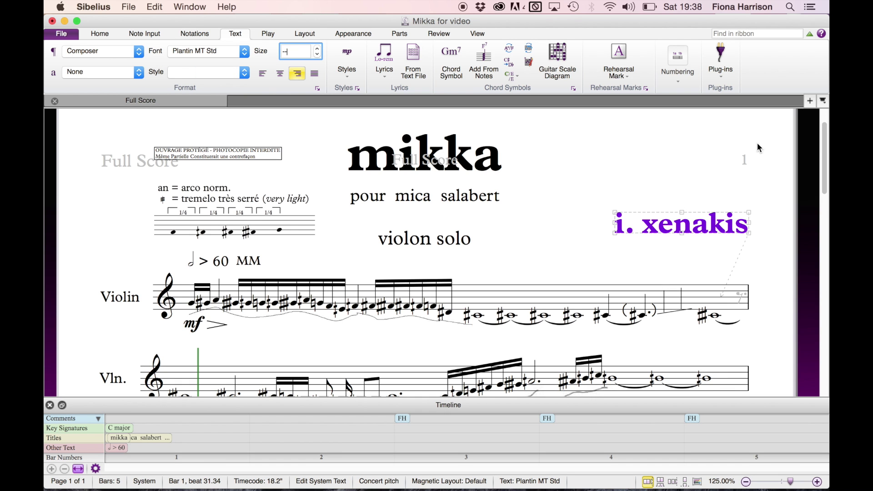
pyautogui.moveTo(821, 152); pyautogui.dragTo(784, 155)
pyautogui.scroll(3, 784, 155)
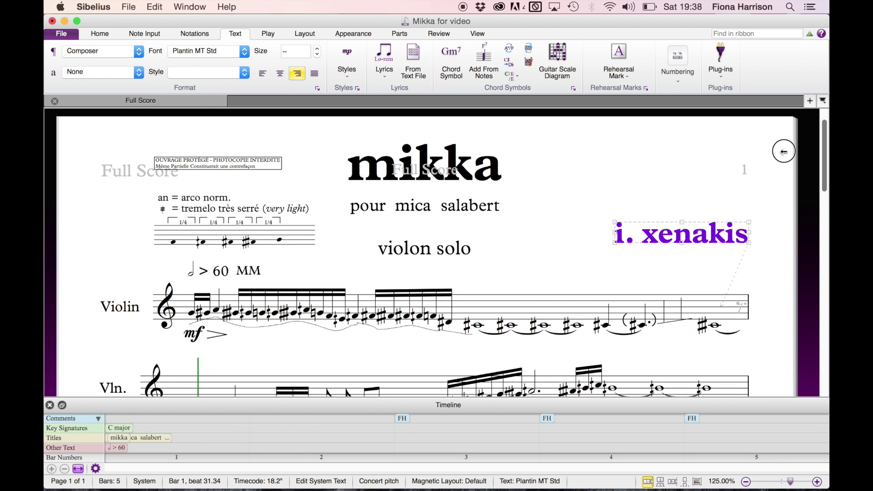